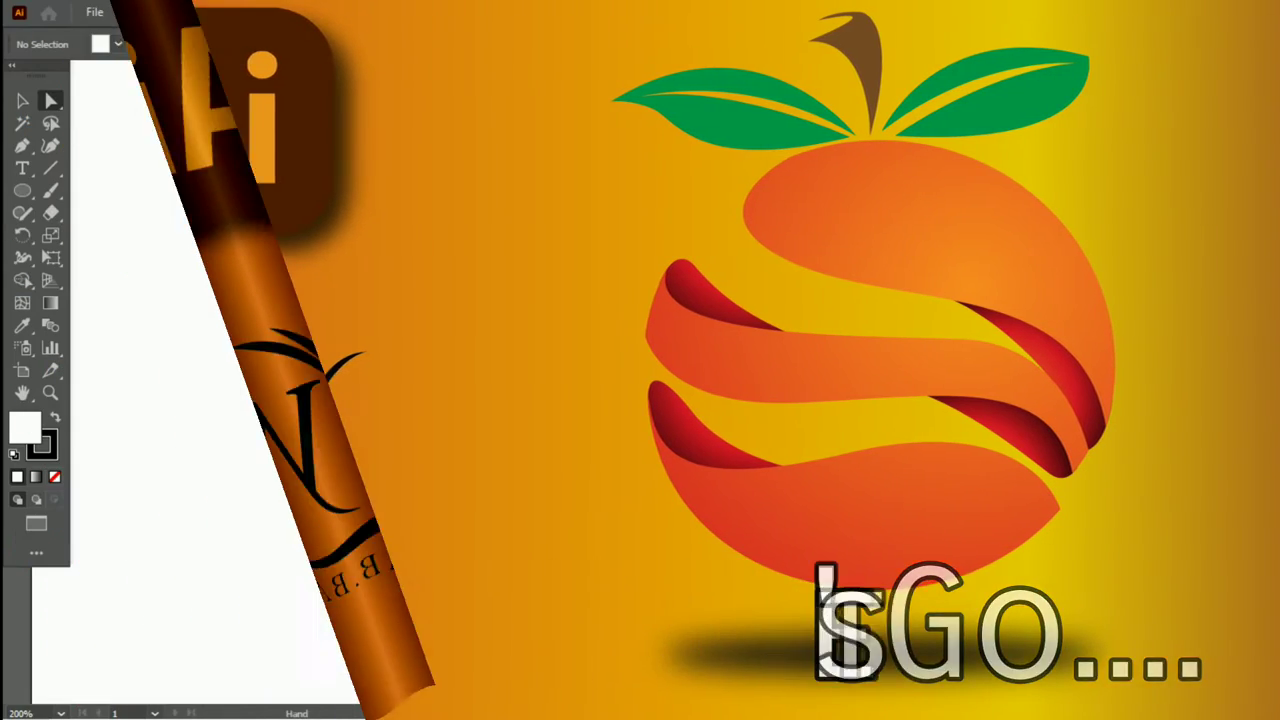
Step: Draw a large circle with the Ellipse tool and centre it on the artboard
left_click(22, 190)
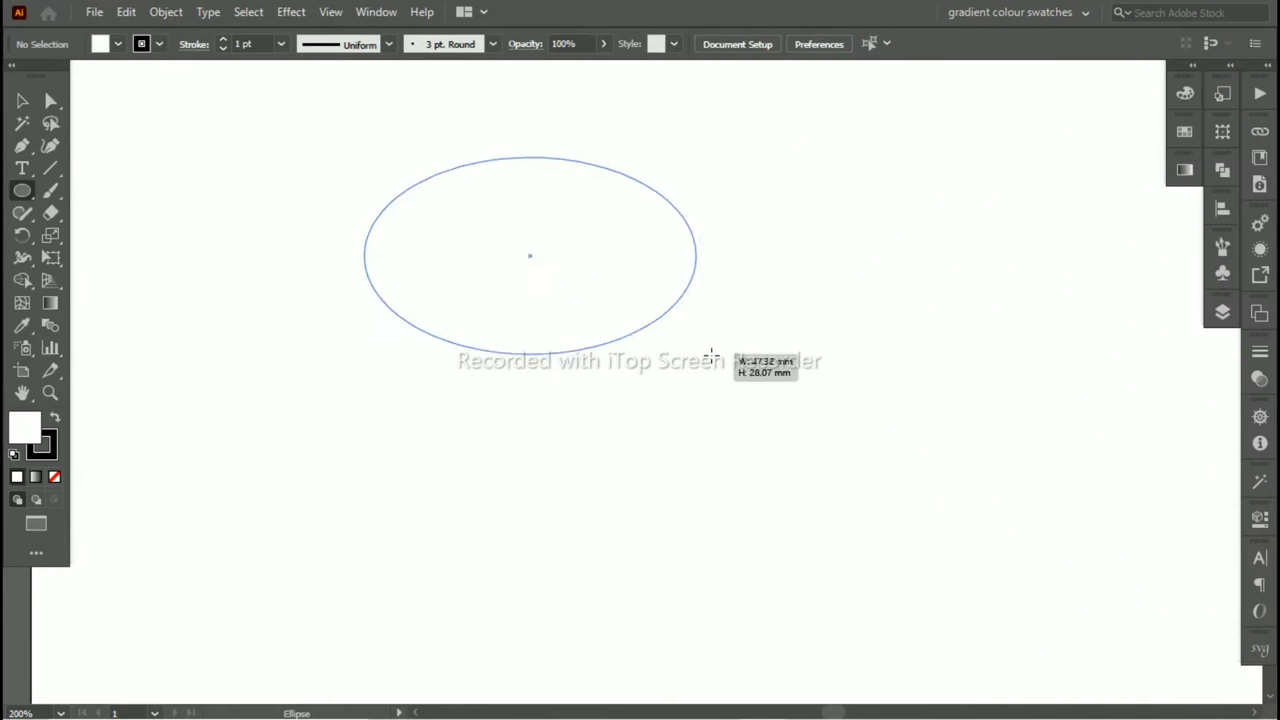
left_click_drag(363, 160, 737, 531)
key("ctrl+z")
left_click(23, 102)
mouse_move(490, 136)
left_mouse_down()
mouse_move(943, 489)
mouse_move(960, 609)
left_mouse_up()
left_click_drag(729, 374, 642, 430)
Step: Give the circle no stroke and the orange F15A24 swatch as its fill
left_click(55, 417)
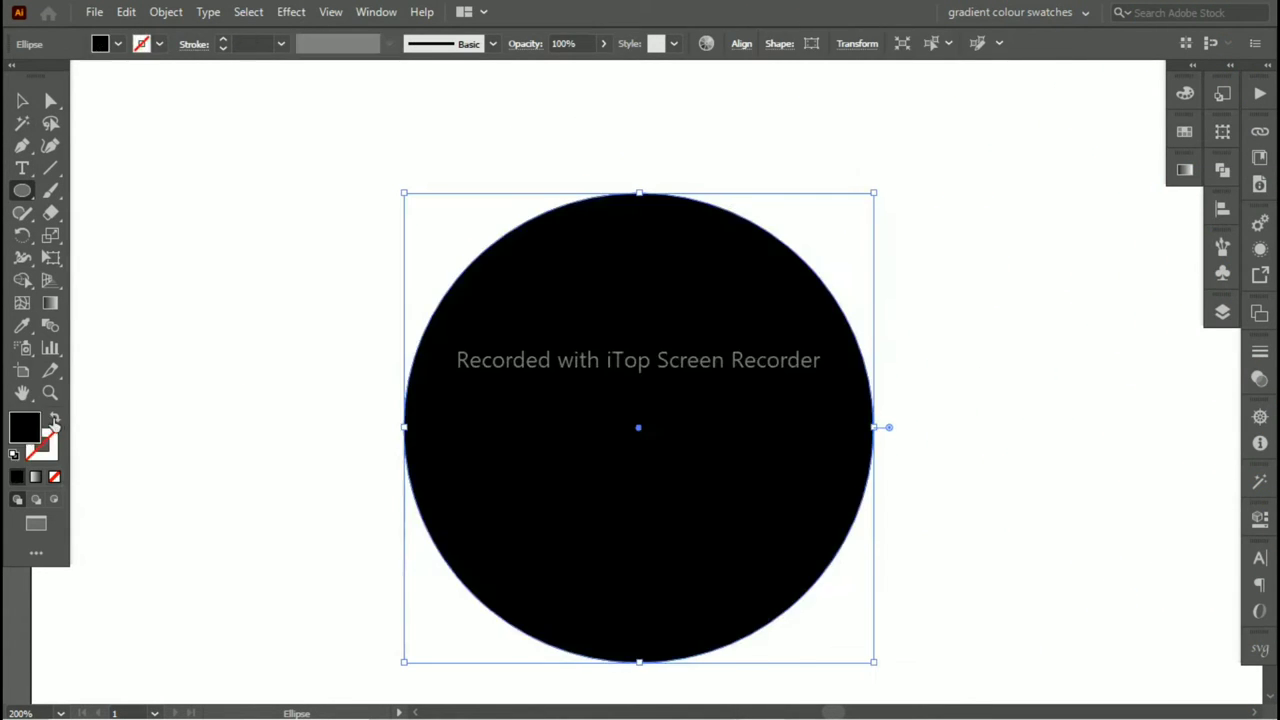
double_click(25, 428)
left_click(516, 292)
left_click(800, 250)
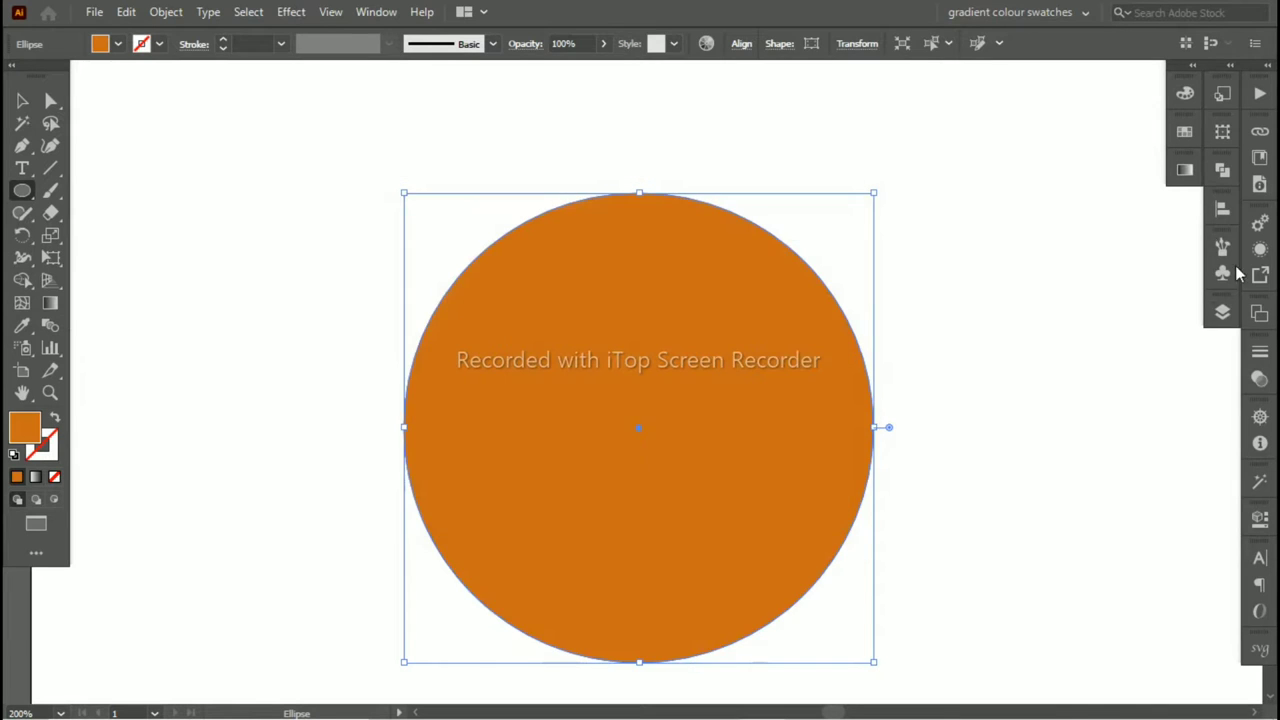
left_click(1185, 93)
left_click(1145, 349)
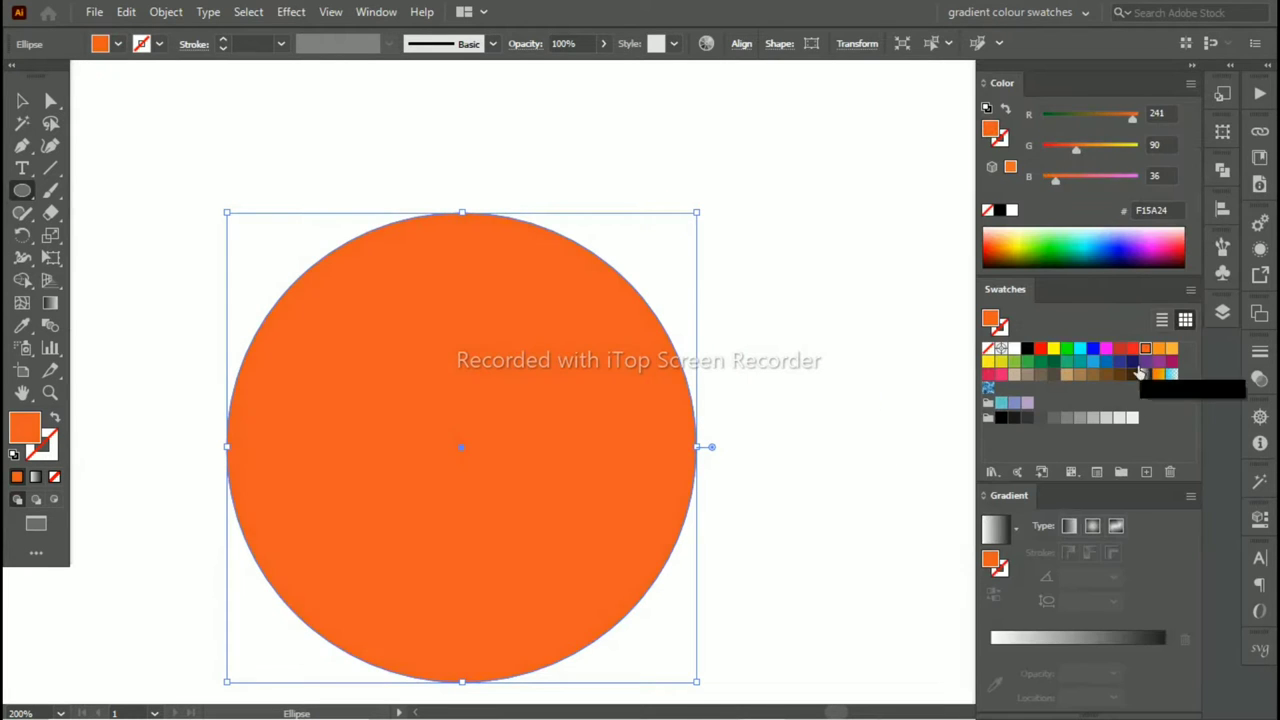
Step: Turn the circle's fill into a gradient and remove its black stop
left_click(1005, 640)
left_click(1071, 640)
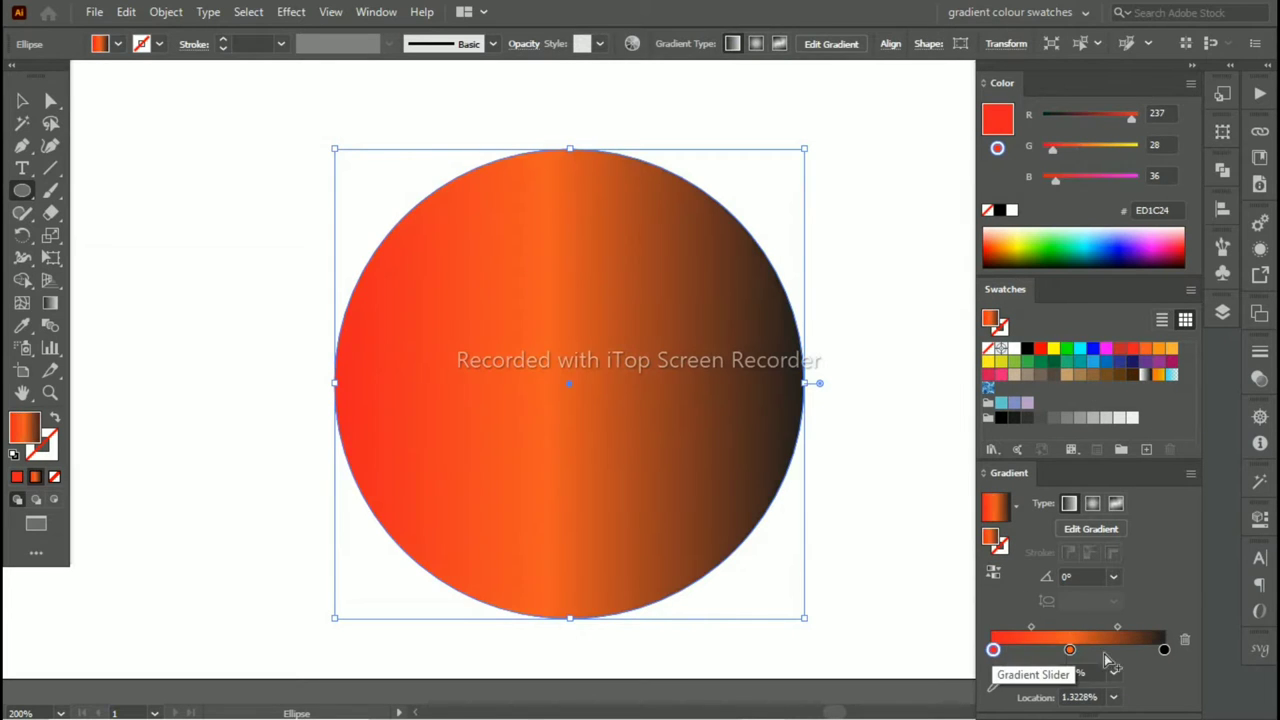
left_click_drag(1164, 650, 1166, 700)
left_click_drag(1070, 650, 1136, 650)
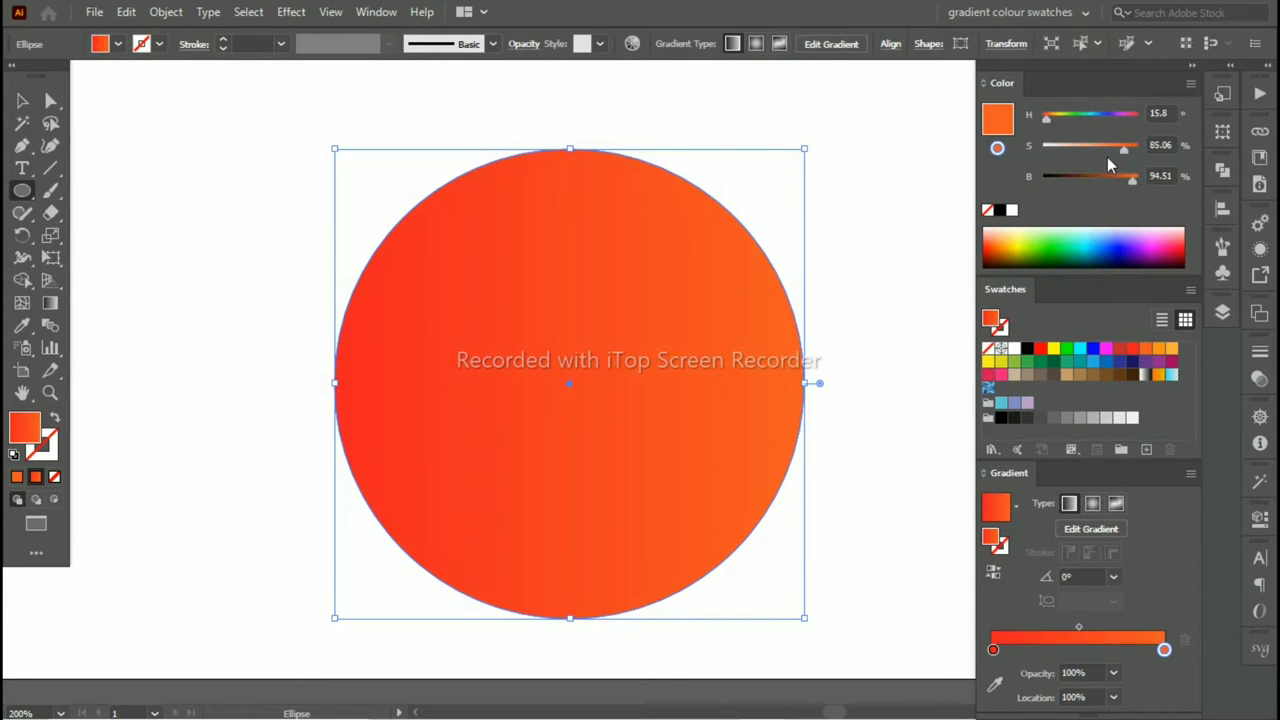
left_click_drag(1107, 157, 1133, 188)
Step: Recolour the gradient stops in CMYK: deep red on the left, orange on the right
left_click(1133, 185)
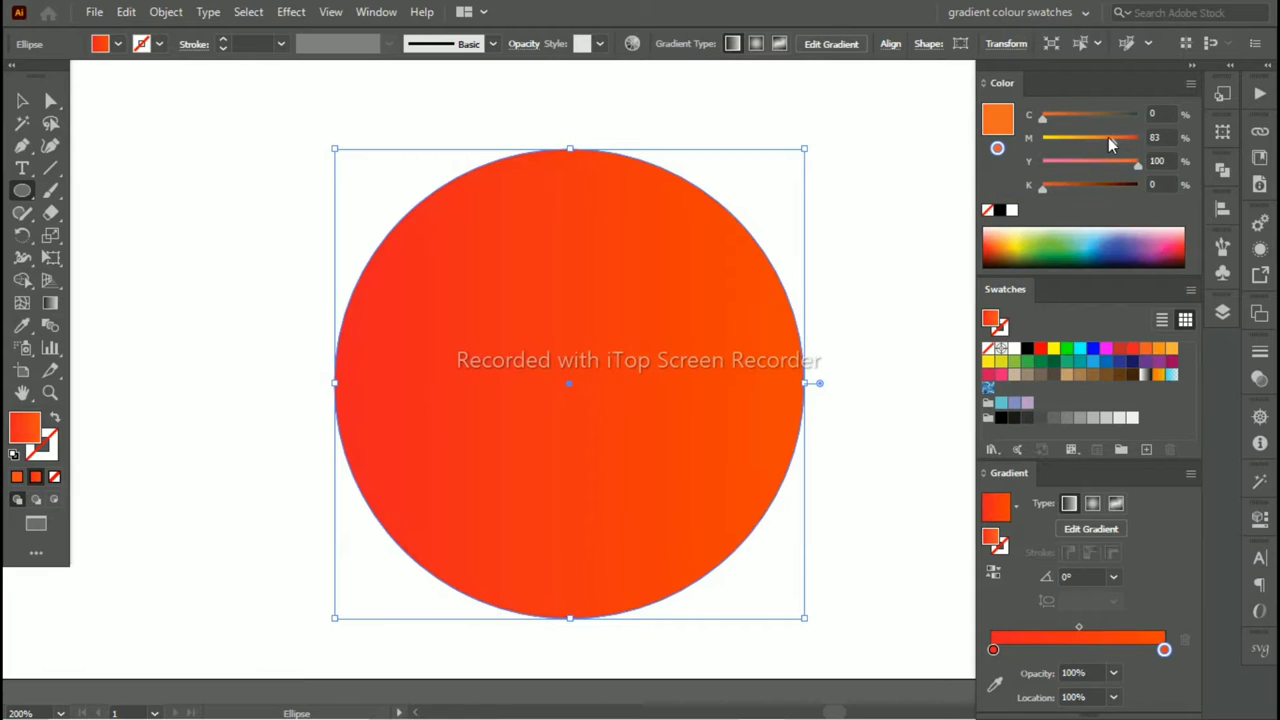
left_click_drag(1115, 138, 1097, 144)
left_click(1054, 187)
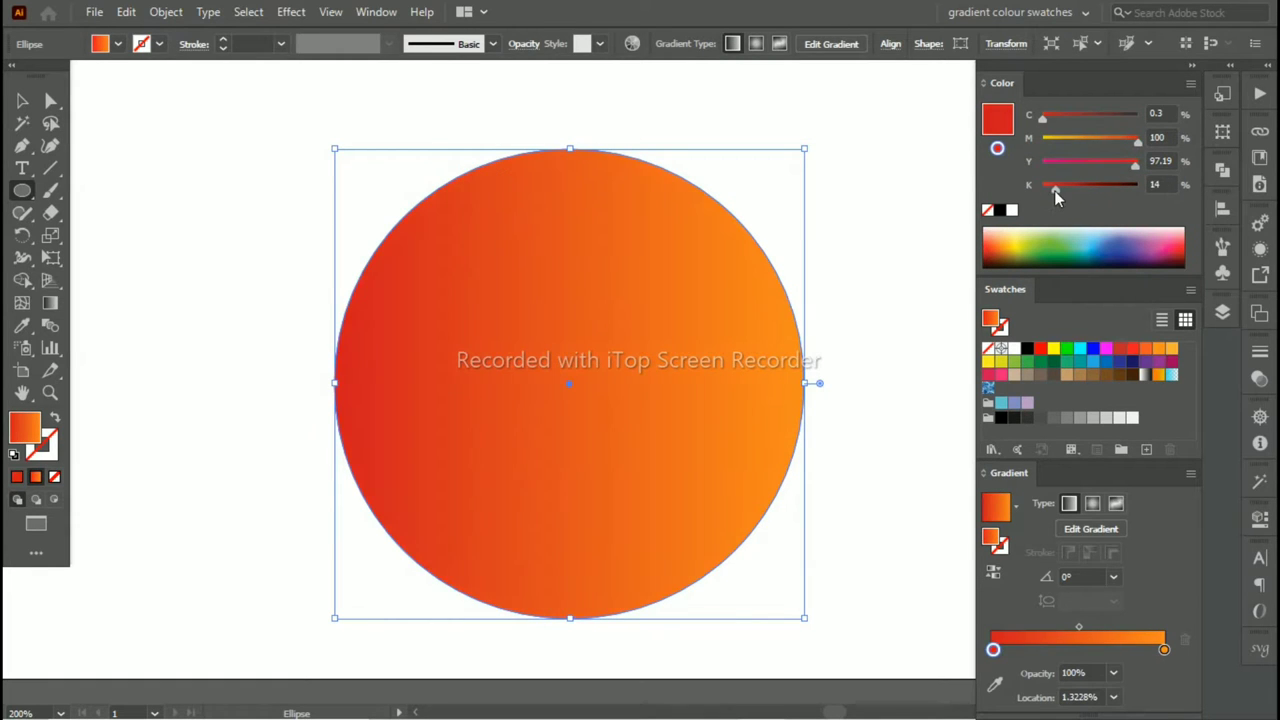
left_click(1192, 65)
left_click(1133, 90)
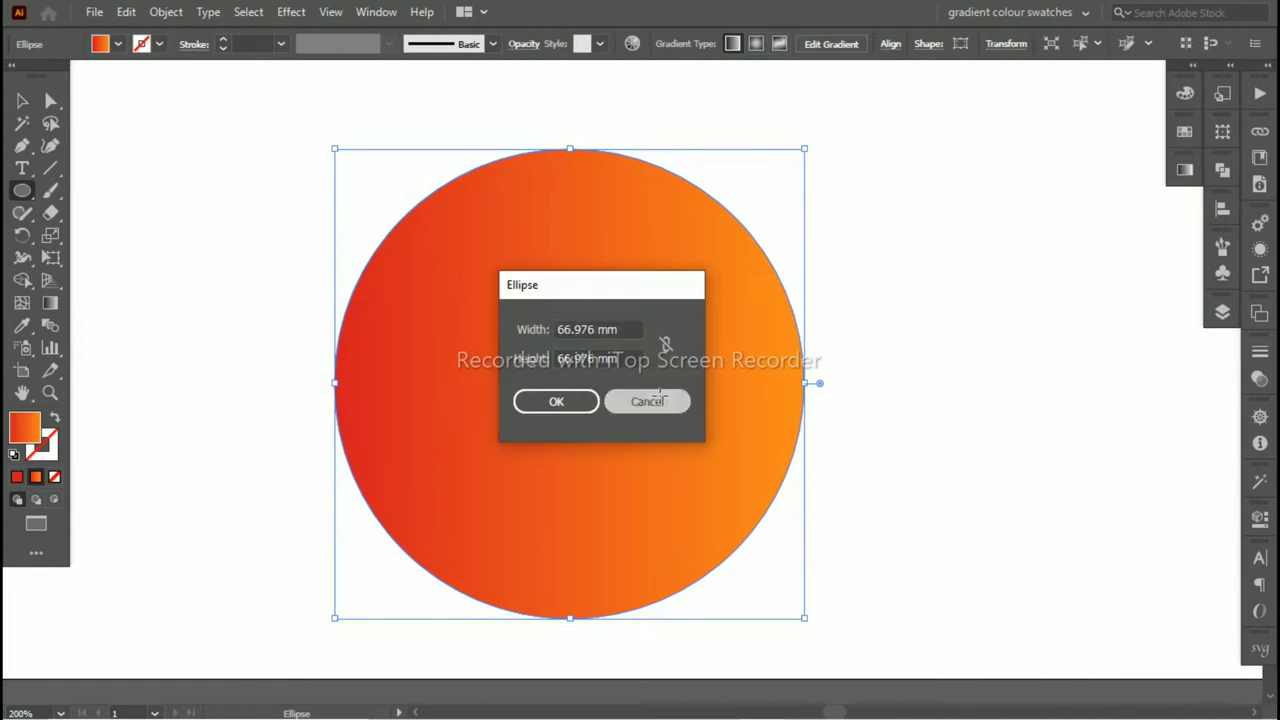
left_click(643, 400)
Step: Begin the first curved band path with the Pen tool across the circle's right side
key("a")
left_click(297, 177, "ctrl")
scroll(517, 180, "up", 1)
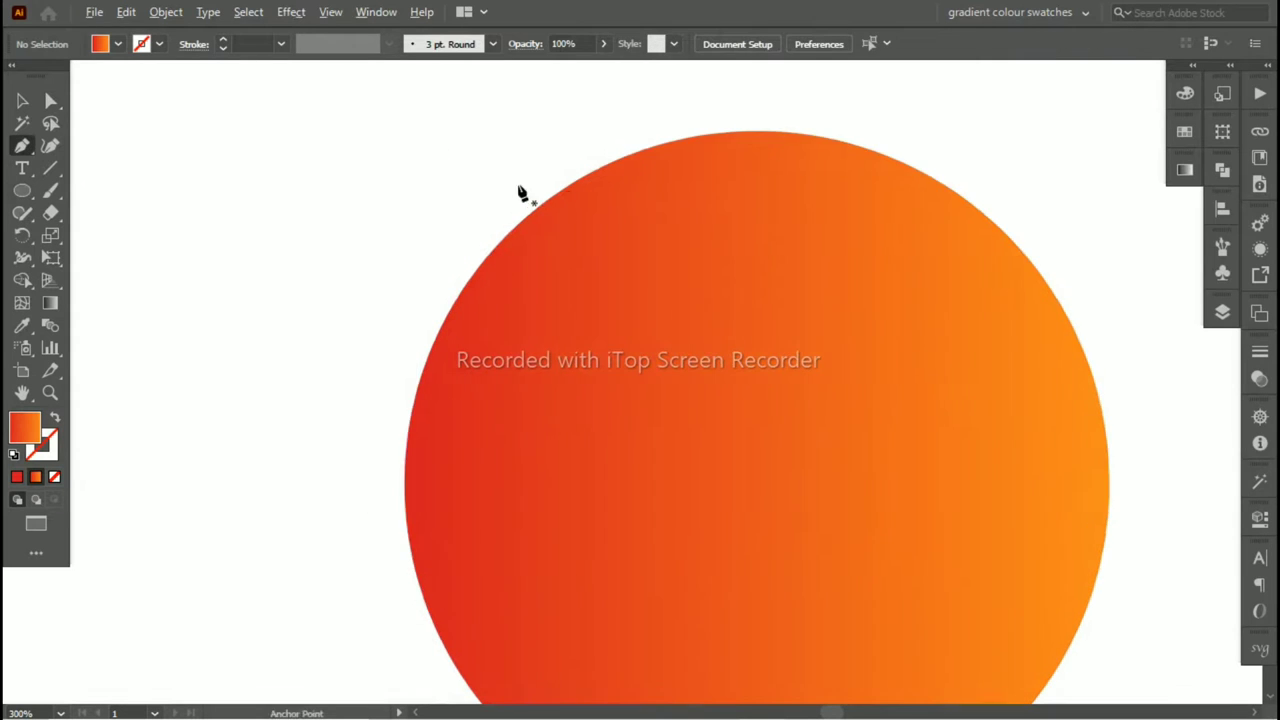
left_click(549, 104)
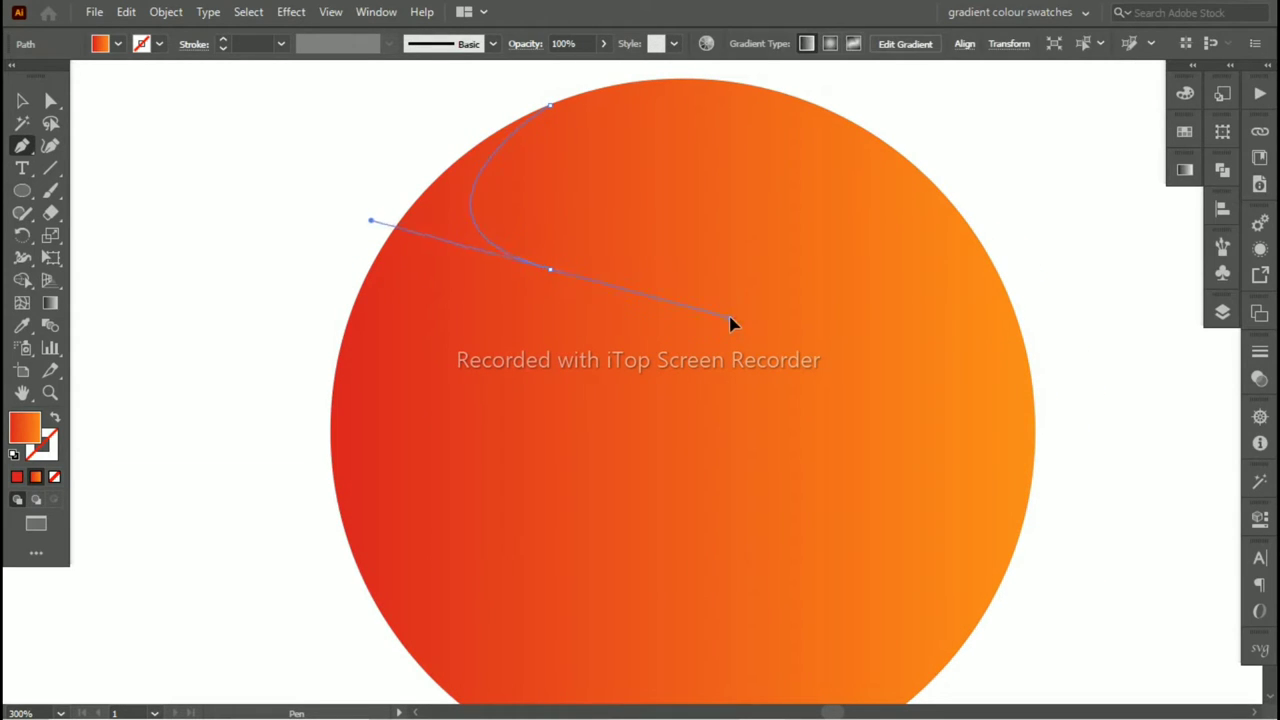
left_click_drag(730, 323, 731, 324)
left_click_drag(1020, 527, 1091, 700)
scroll(935, 351, "down", 3)
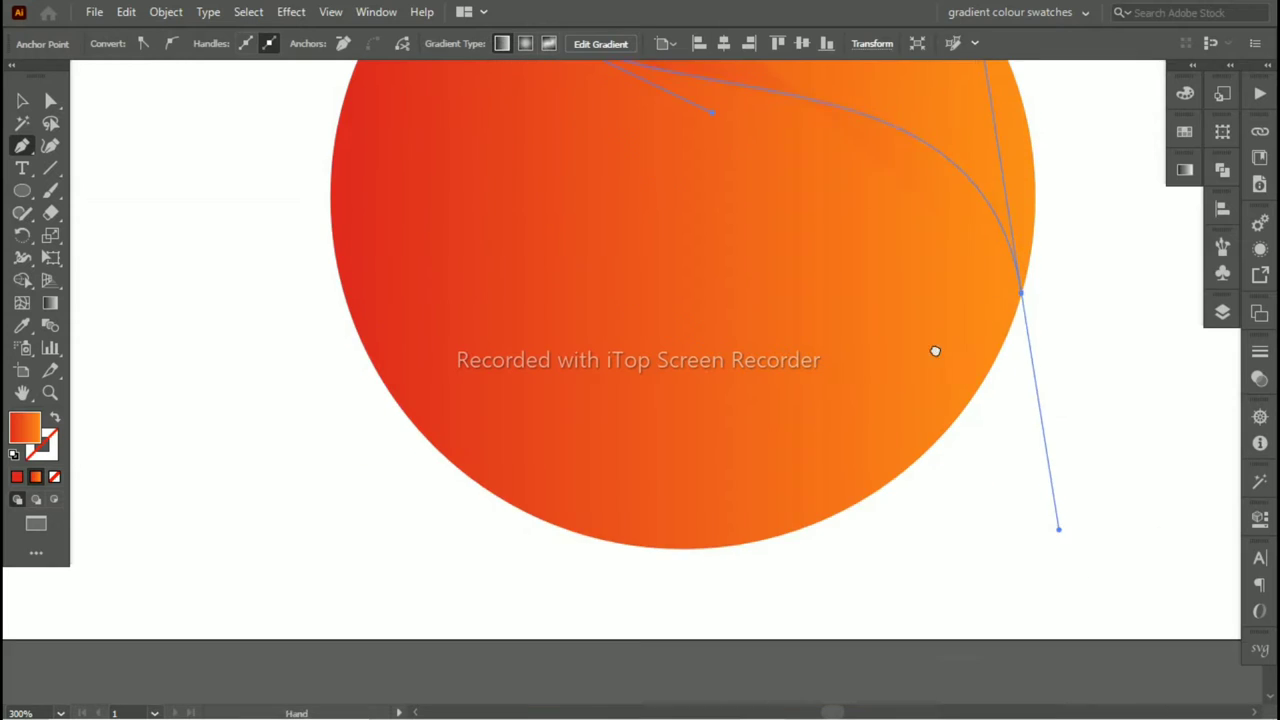
scroll(935, 351, "up", 2)
Step: Give the first band a grey fill and close its curved outline
double_click(25, 428)
left_click(797, 249)
left_click_drag(1000, 450, 983, 612)
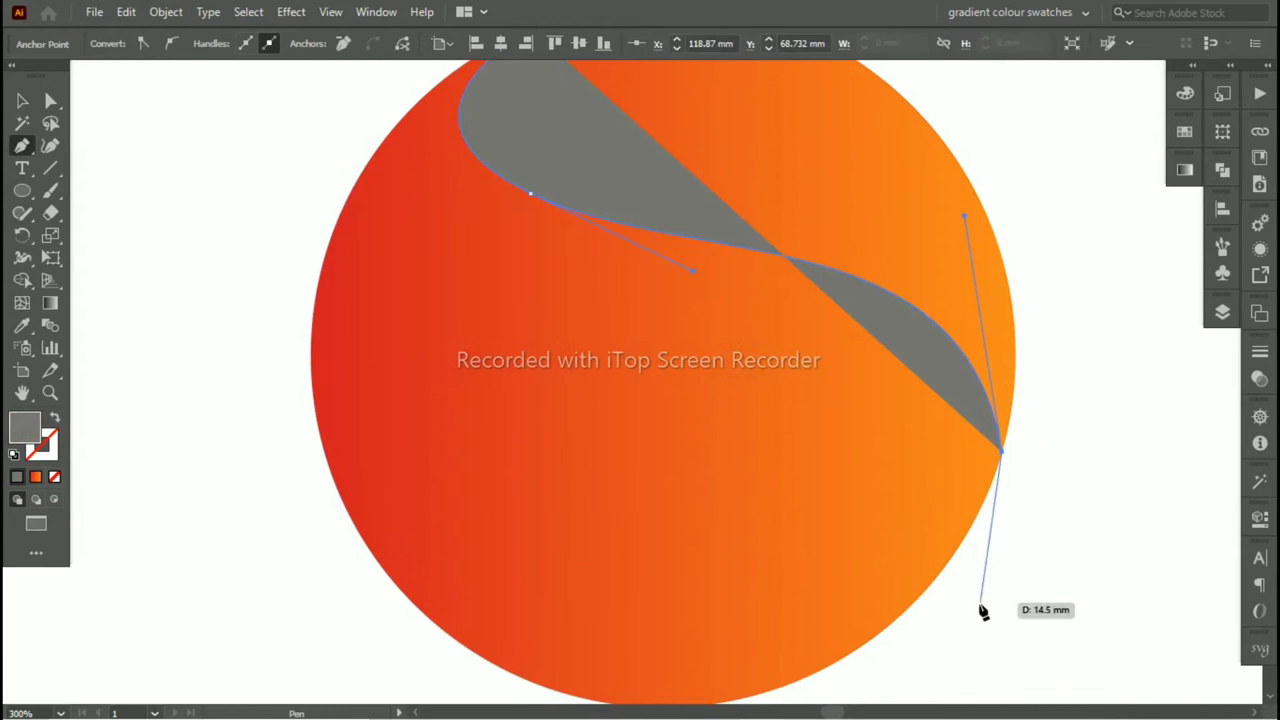
left_click(975, 597)
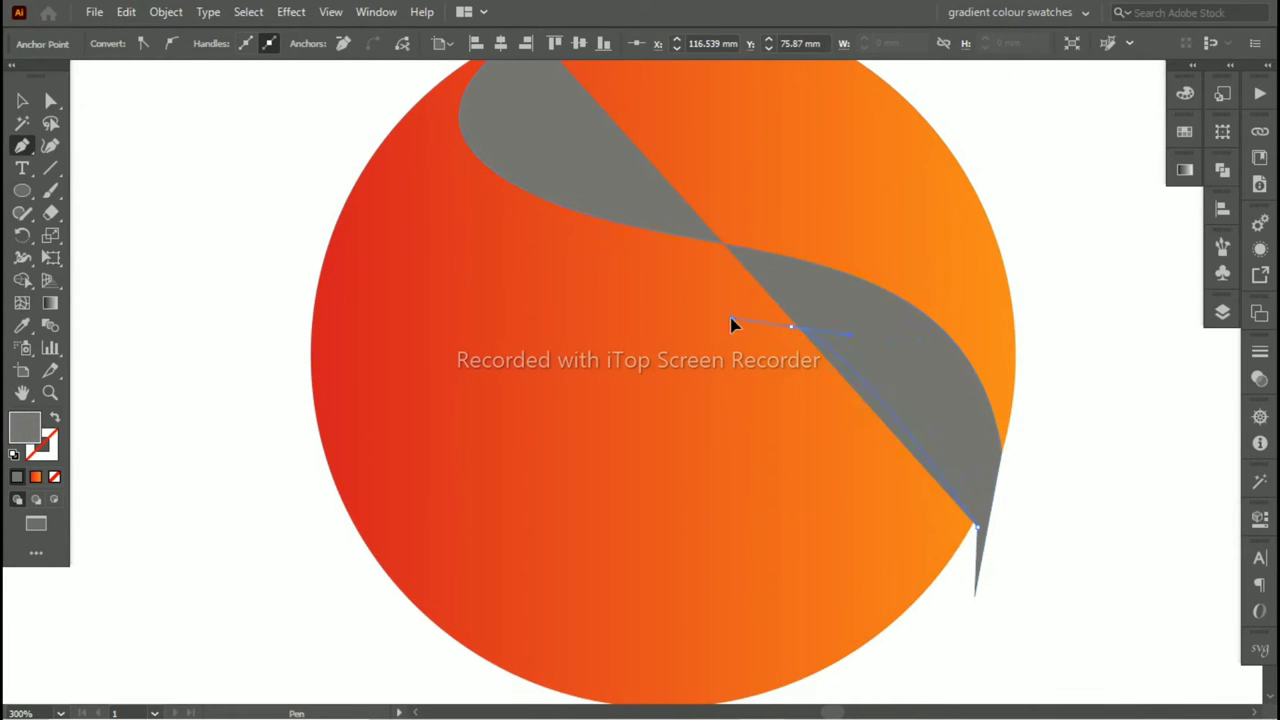
left_click_drag(635, 323, 732, 447)
left_click_drag(468, 280, 608, 158)
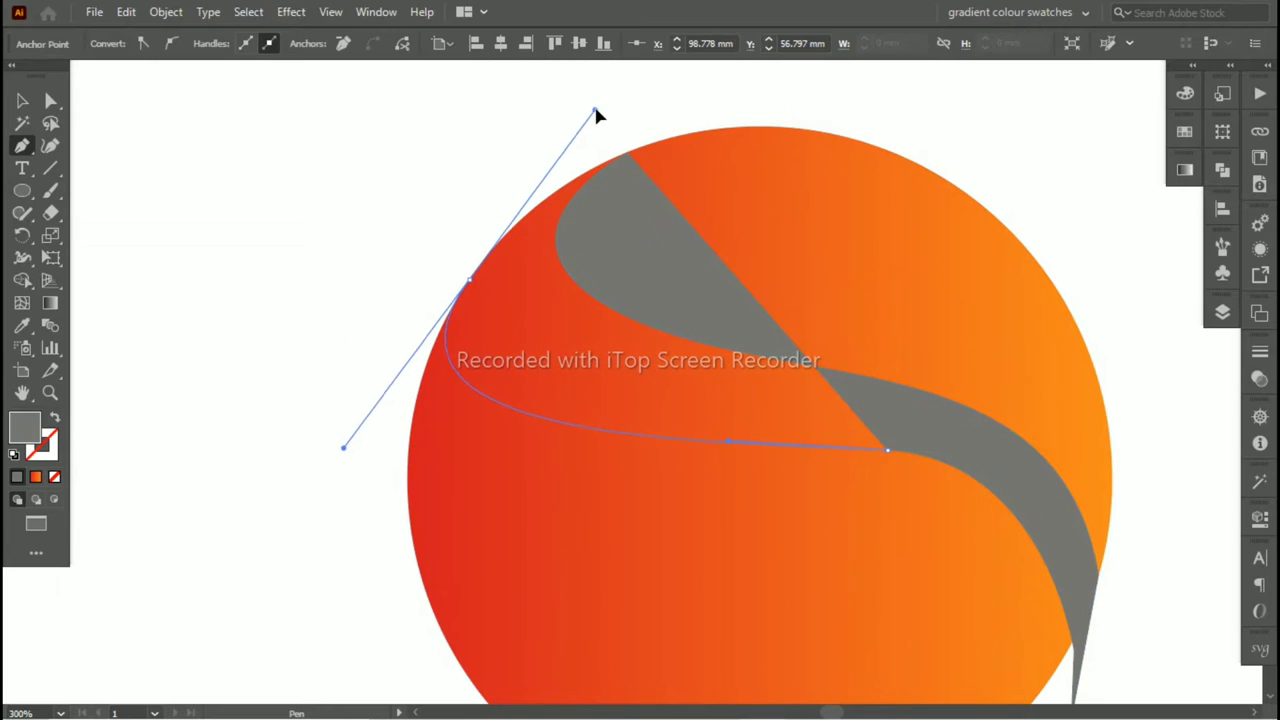
left_click(628, 155)
Step: Draw the second curved band from the circle's left edge, with a narrow drip tip
left_click_drag(693, 413, 663, 258)
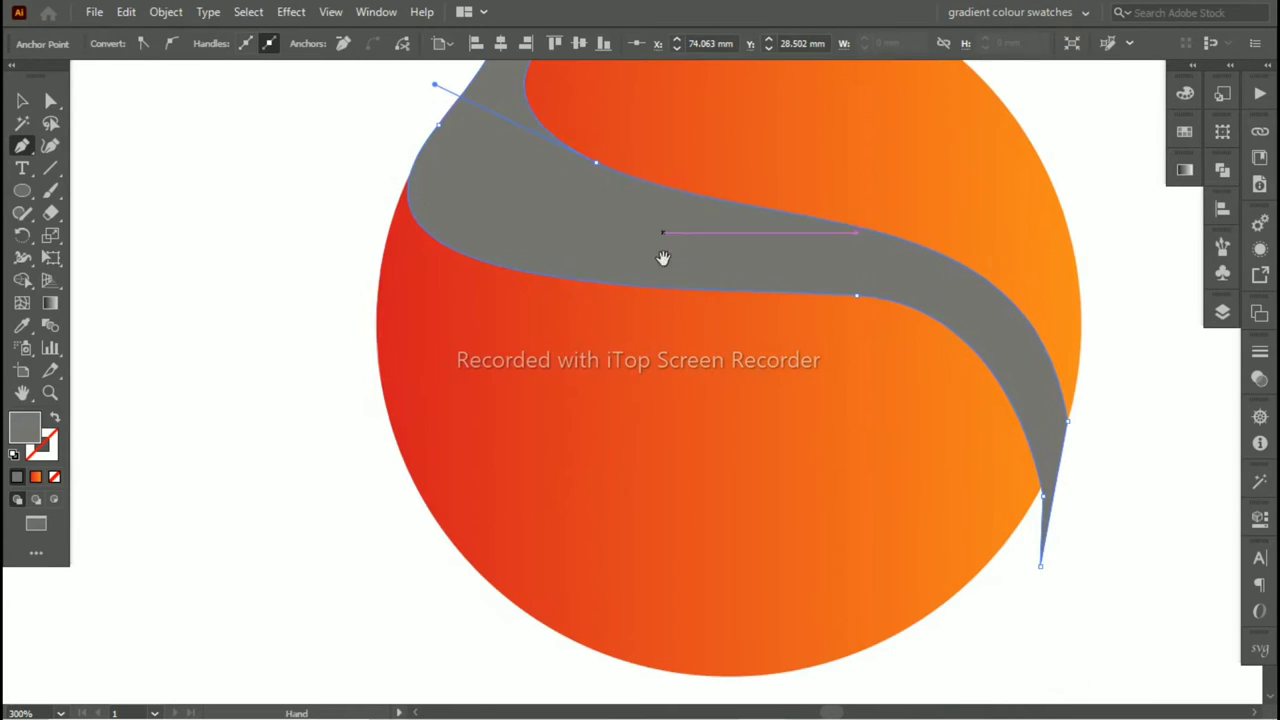
left_click(377, 309)
left_click_drag(812, 416, 810, 410)
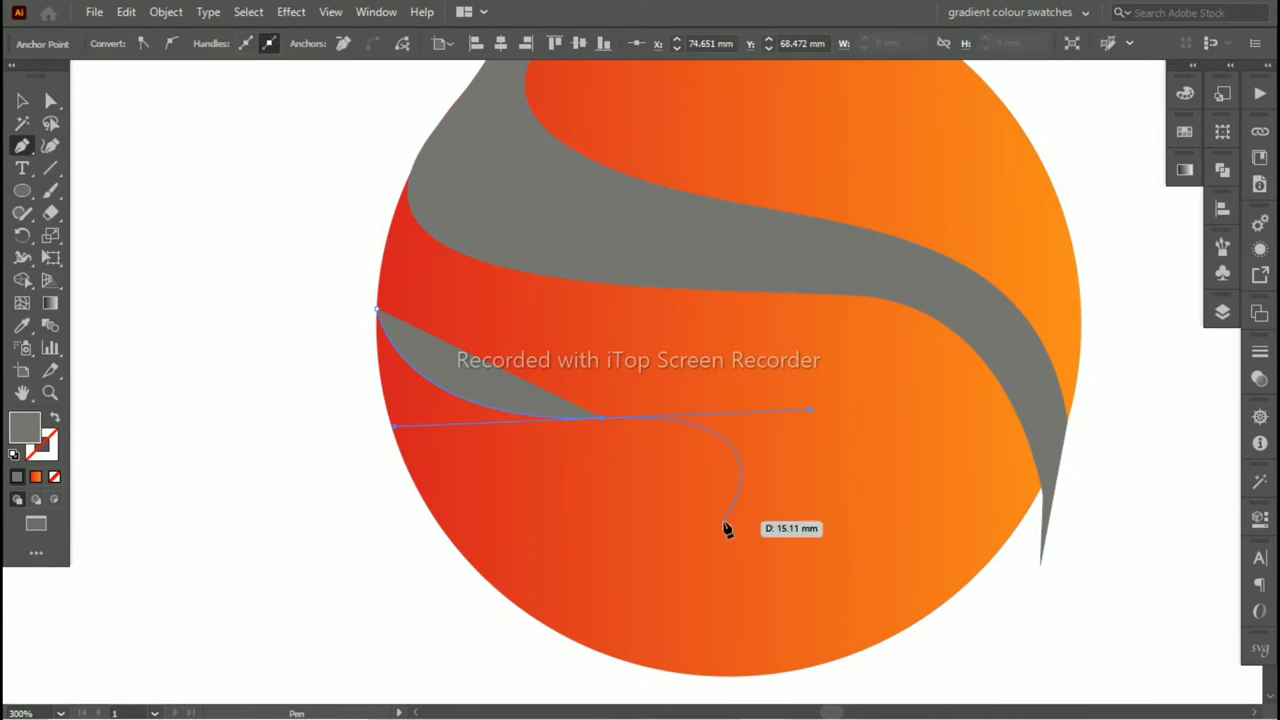
left_click_drag(1018, 525, 1010, 574)
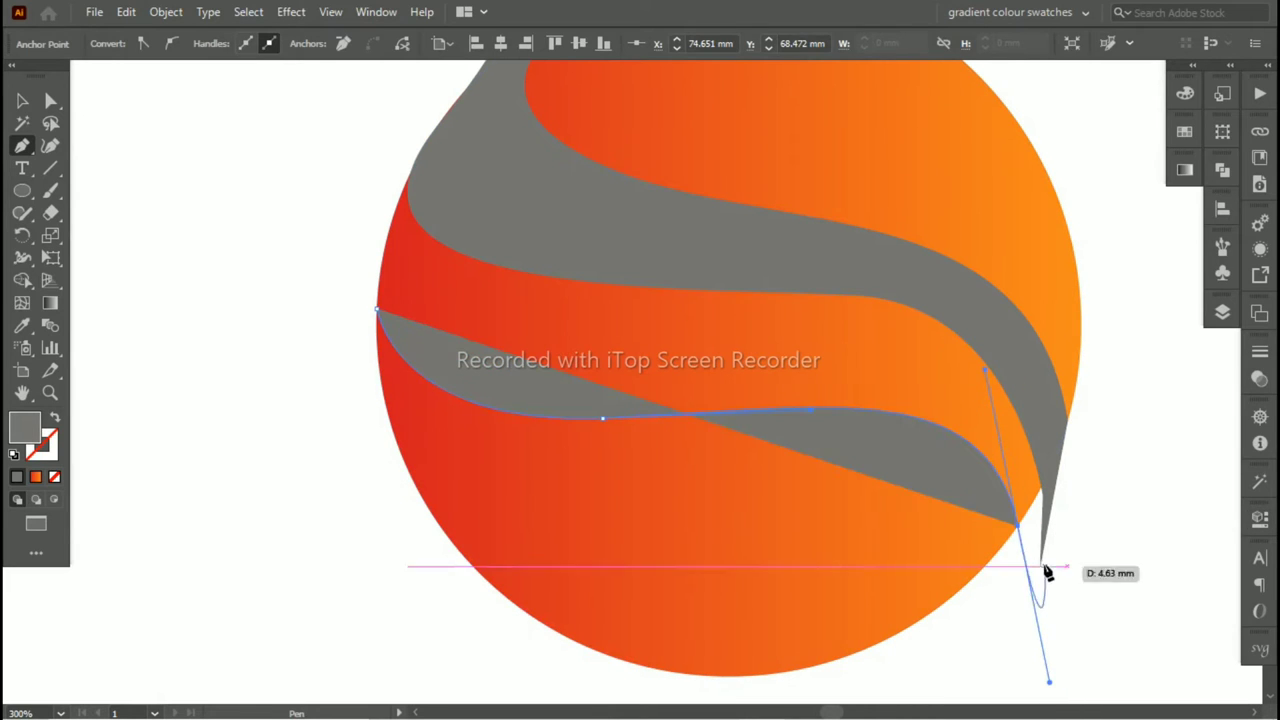
left_click(1000, 620)
left_click(1000, 548)
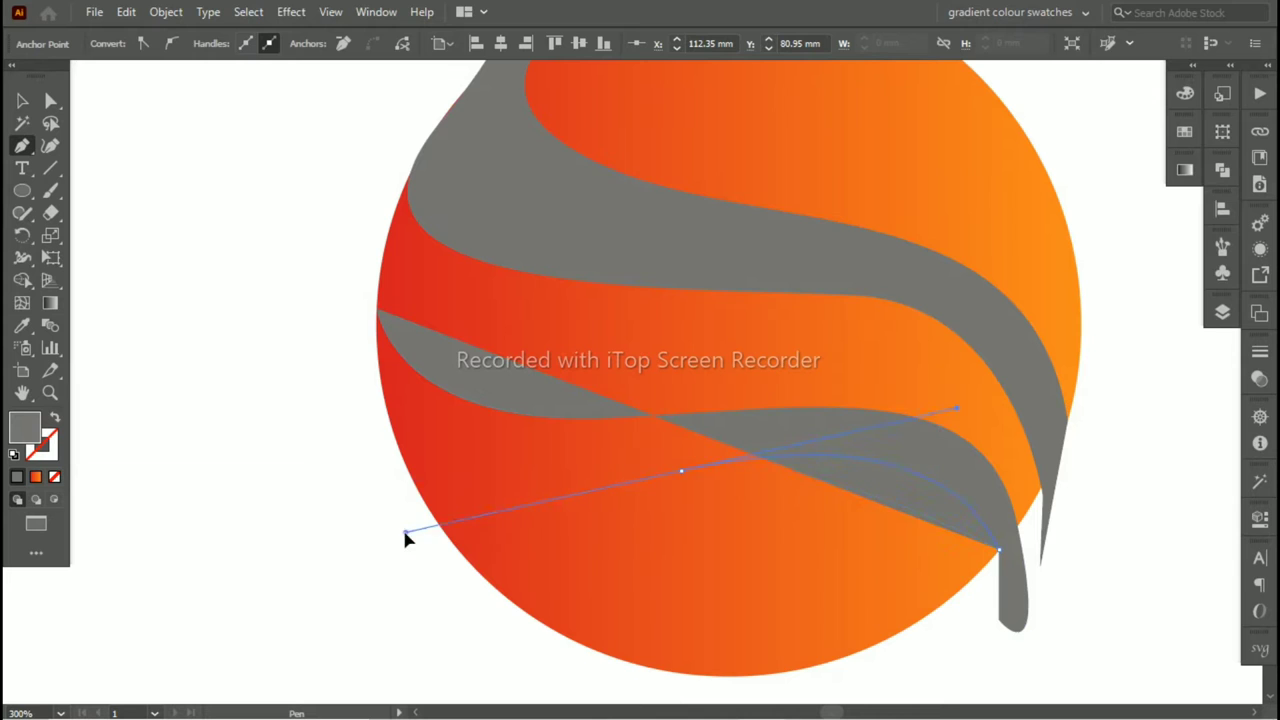
left_click_drag(405, 538, 405, 532)
mouse_move(378, 358)
left_mouse_down()
mouse_move(381, 300)
mouse_move(383, 321)
left_mouse_up()
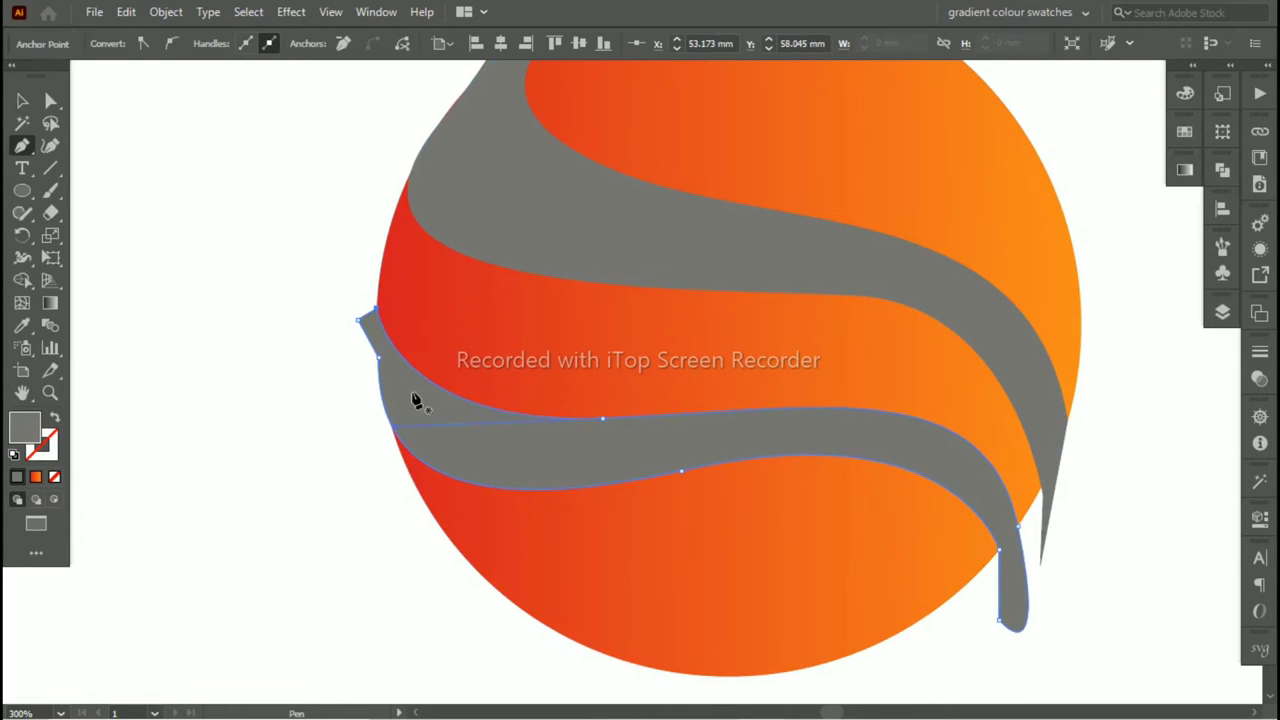
key("ctrl+0")
Step: Stretch the grey swoosh slightly taller
key("a")
key("ctrl+shift+a")
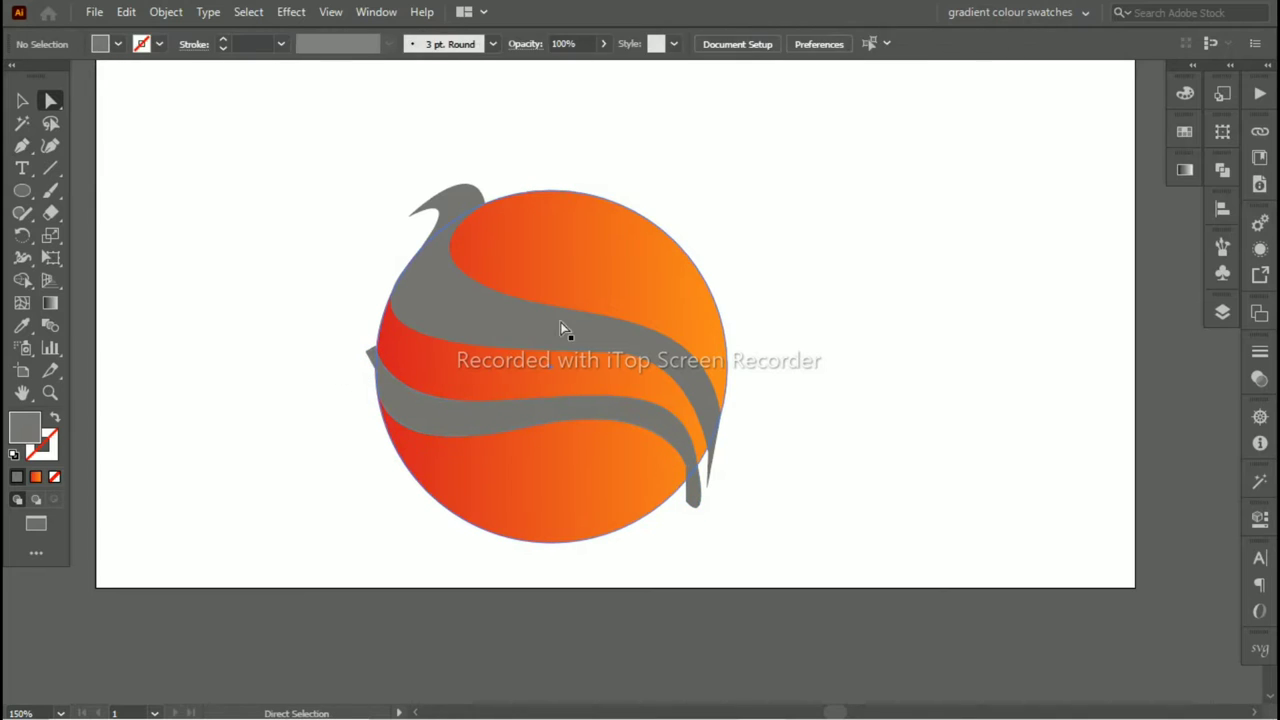
left_click(526, 429)
key("v")
left_click_drag(531, 507, 531, 523)
Step: Subtract both grey bands from the circle with Pathfinder Minus Front
left_click_drag(320, 128, 737, 552)
left_click(1222, 170)
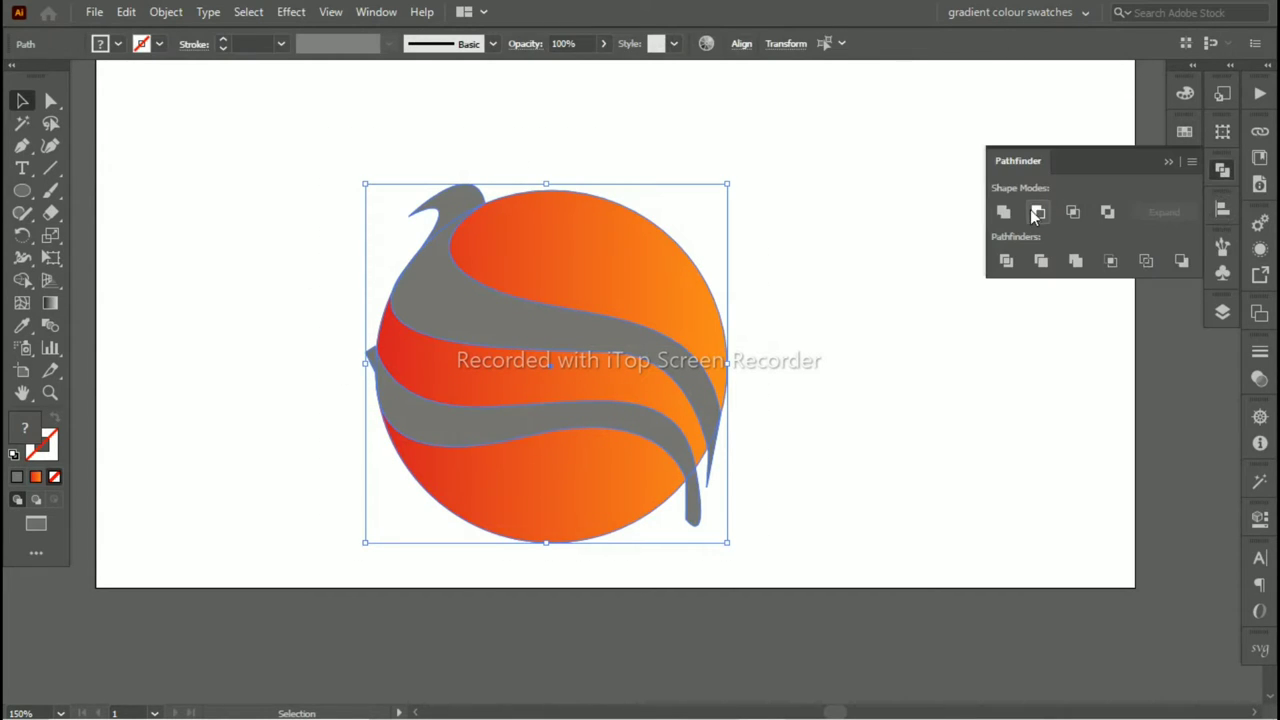
left_click(1038, 212)
left_click(1167, 162)
left_click(405, 240)
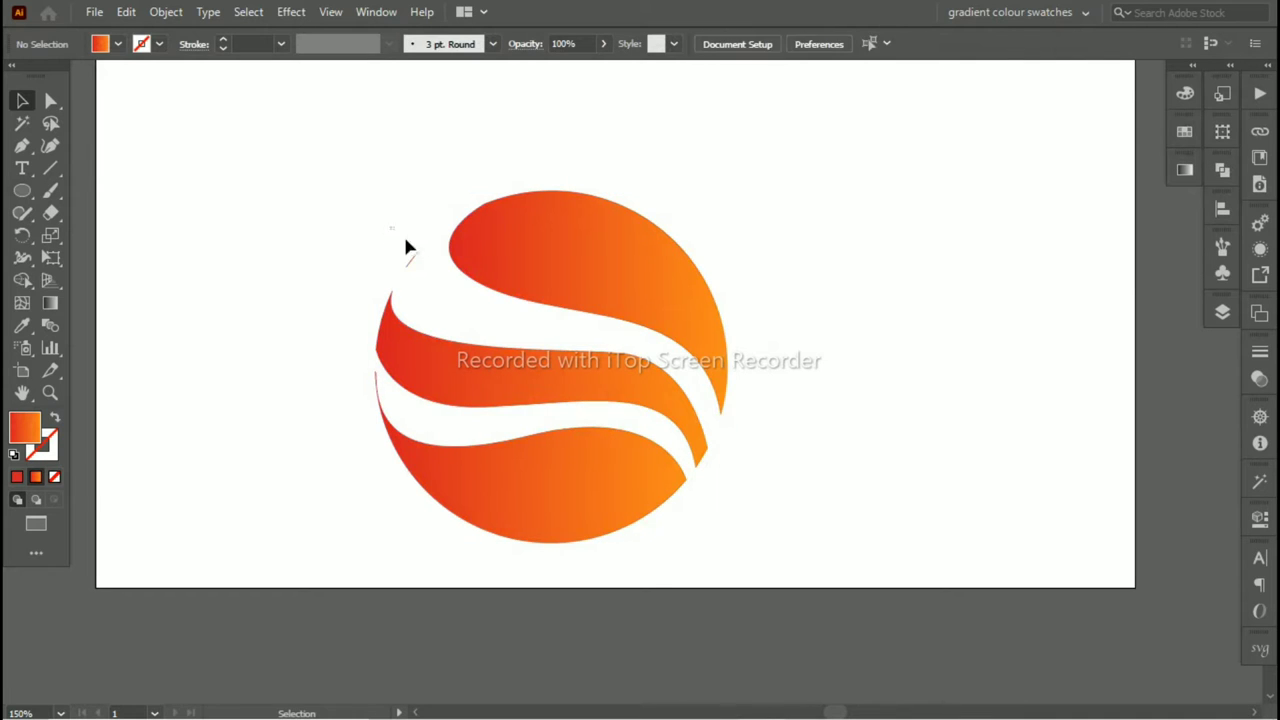
left_click(433, 277)
Step: Zoom in and select the anchor points at the lower band's left tip
scroll(390, 207, "up", 2)
left_click(369, 197)
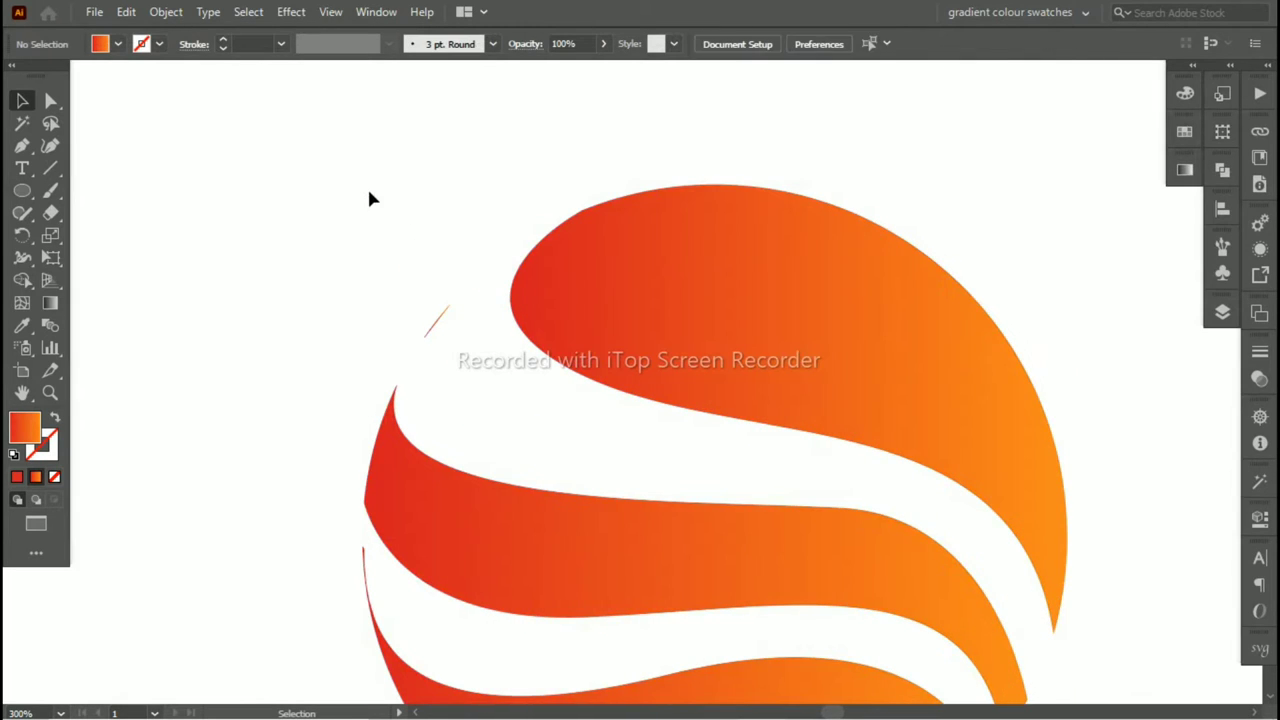
left_click_drag(487, 361, 490, 362)
key("Return")
key("Escape")
scroll(430, 395, "up", 1)
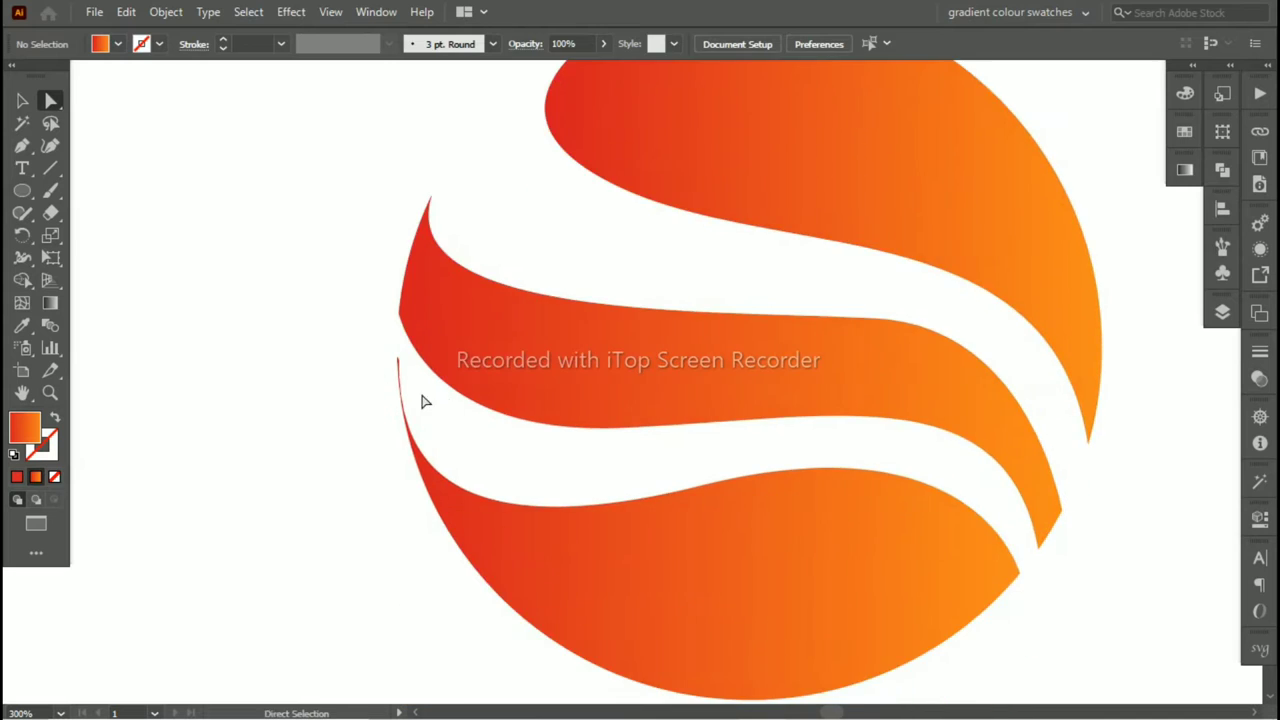
scroll(430, 395, "up", 2)
Step: Drag the lower band's left-tip anchor so its edge curves smoothly
left_click(421, 385)
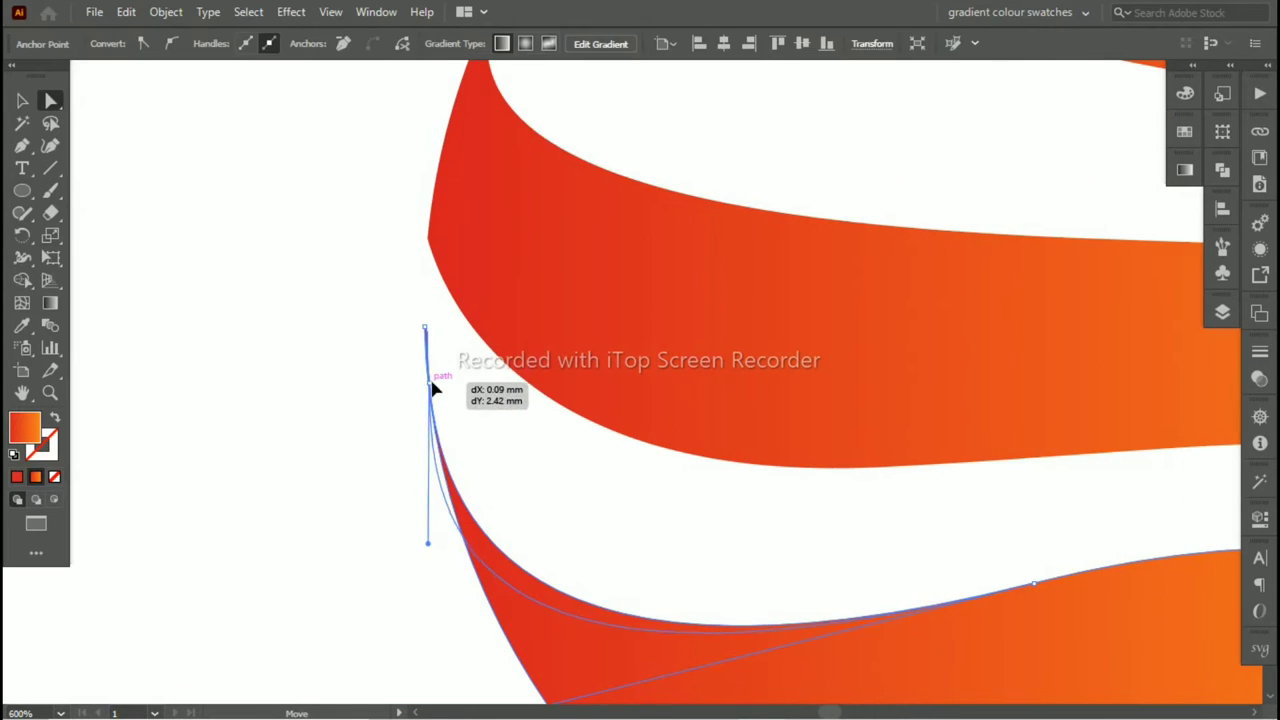
left_click_drag(434, 386, 443, 549)
left_click_drag(425, 328, 437, 400)
scroll(537, 443, "down", 3)
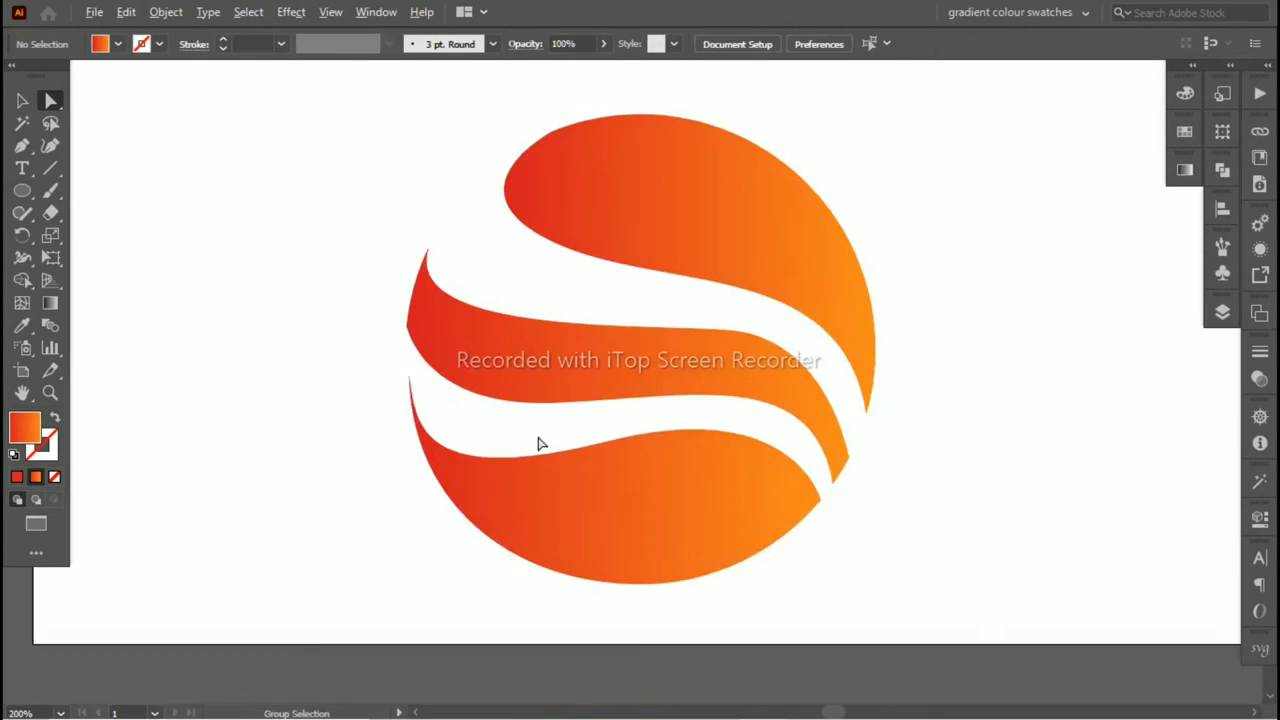
left_click(604, 482)
key("v")
left_click_drag(604, 482, 606, 484)
left_click(1000, 367)
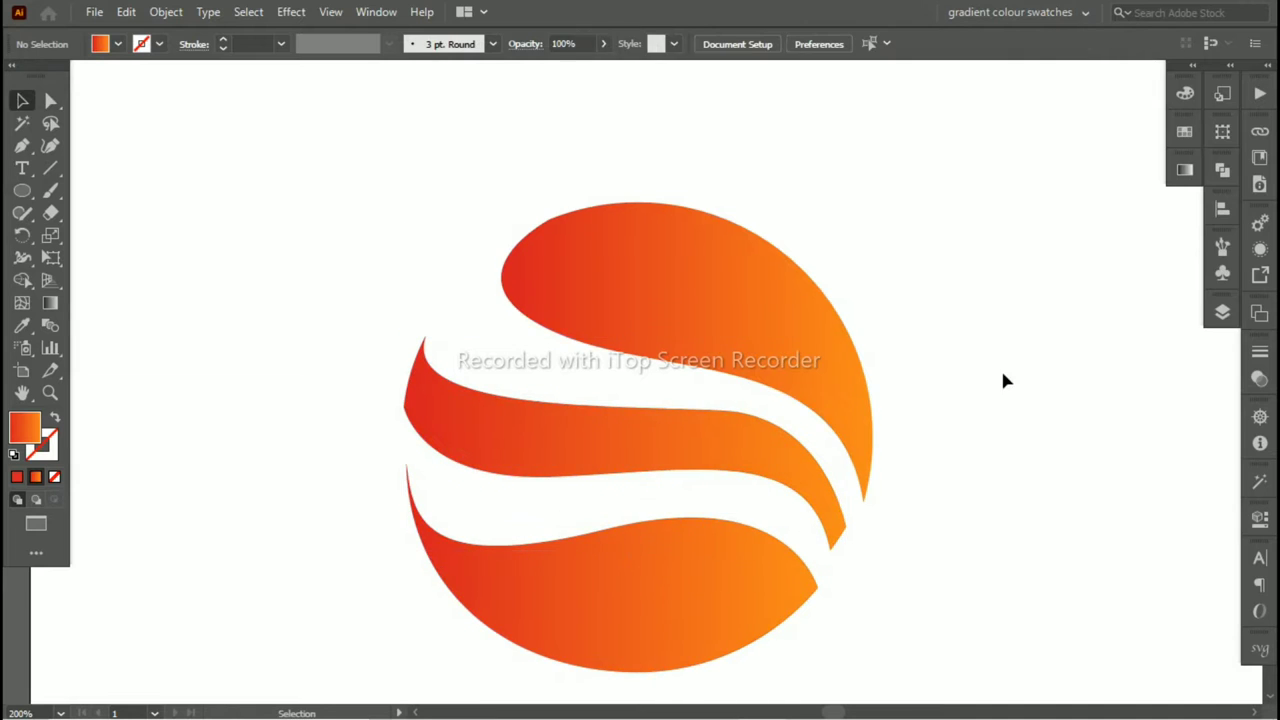
scroll(463, 360, "up", 2)
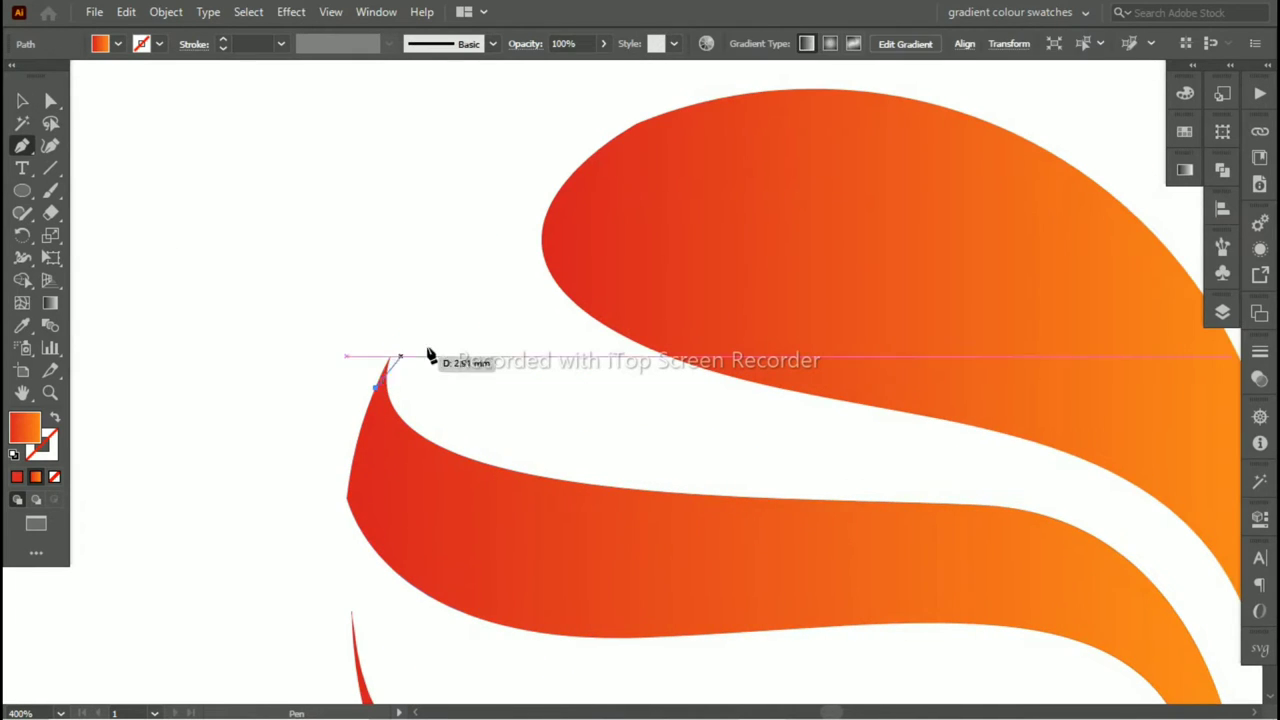
Step: Finish the first fold piece's curved lower edge and close it
left_click_drag(730, 535, 648, 549)
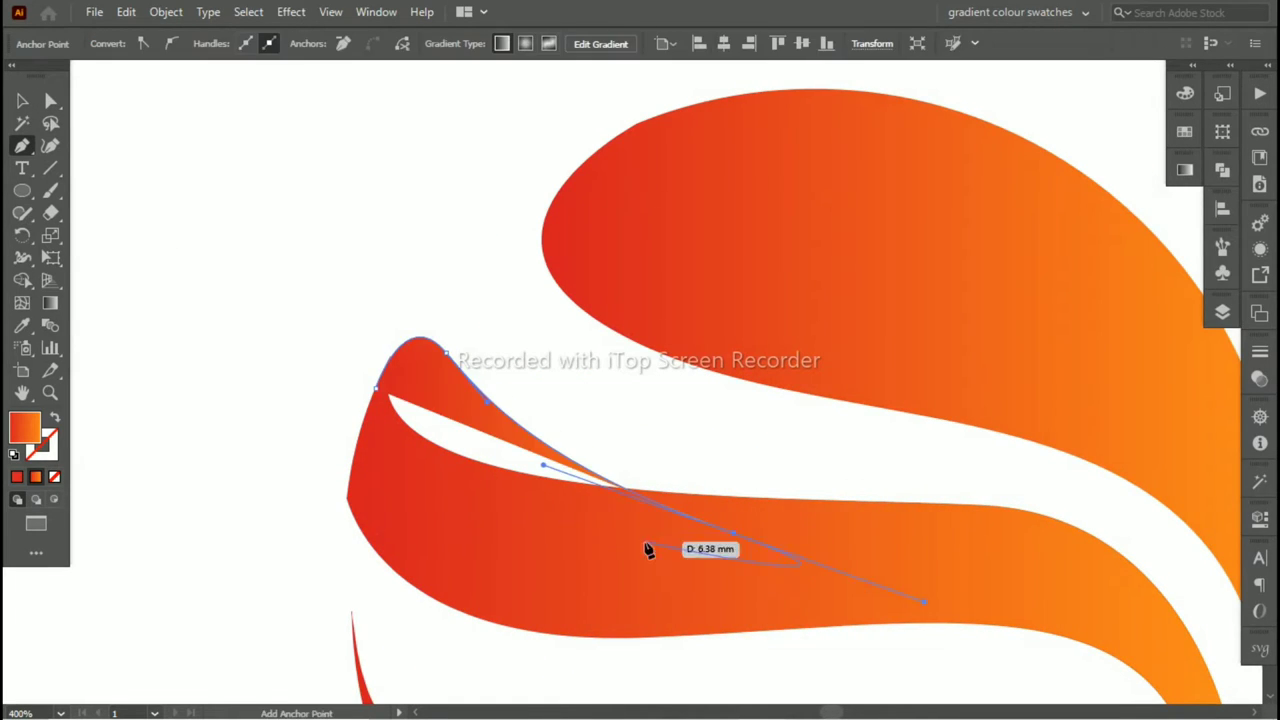
left_click_drag(376, 392, 443, 543)
scroll(614, 491, "down", 2)
scroll(594, 491, "up", 1)
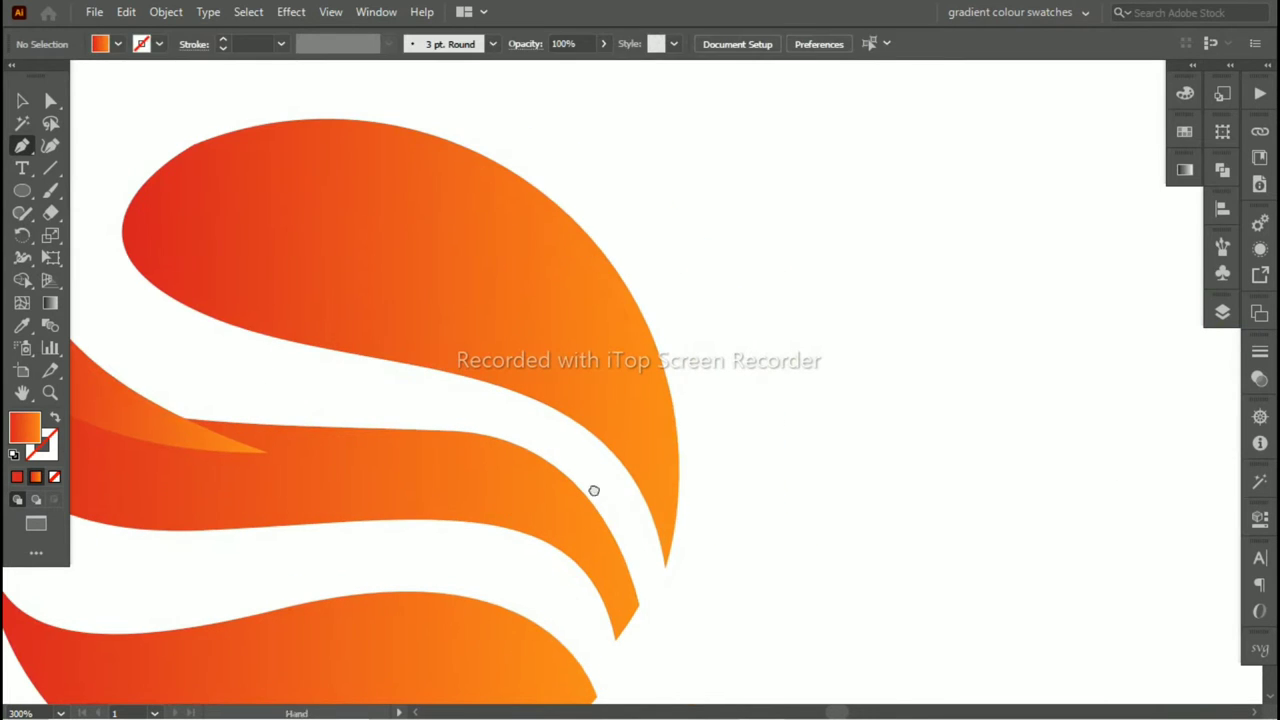
Step: Start a fold shape at the ribbon's right end with its first curved segments
left_click(676, 521)
scroll(603, 640, "up", 3)
left_click_drag(594, 557, 509, 614)
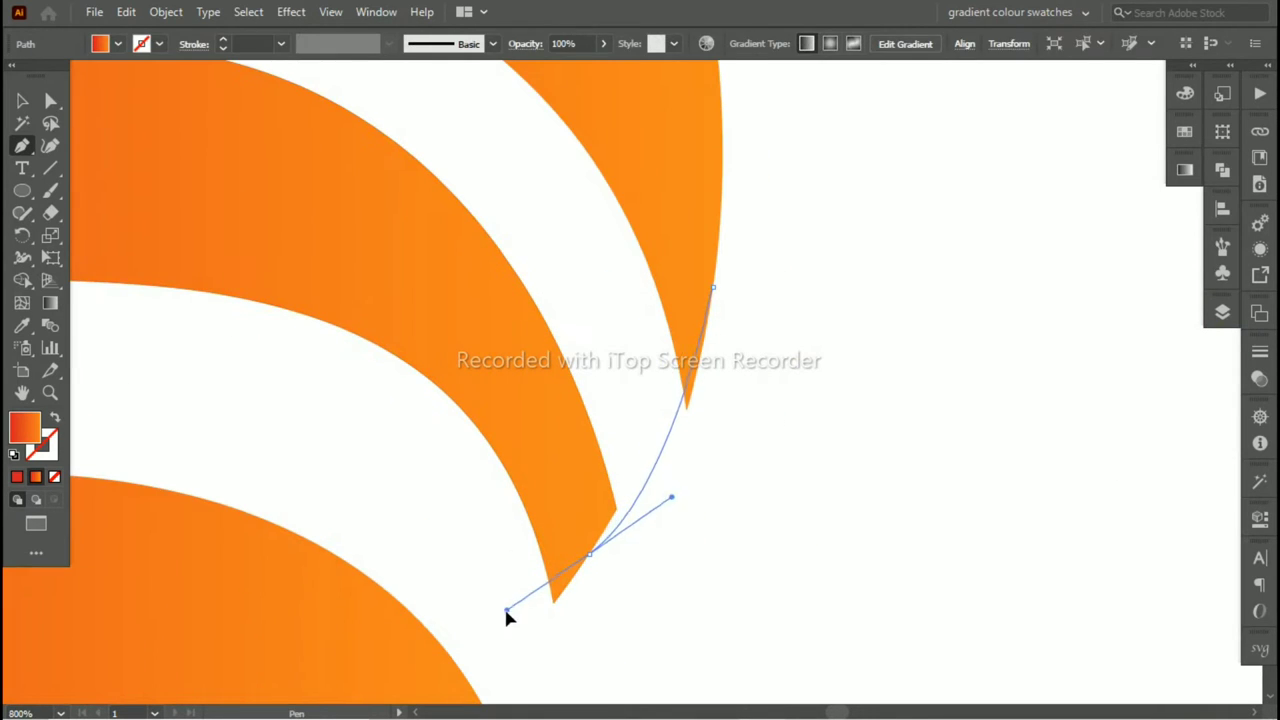
key("ctrl+z")
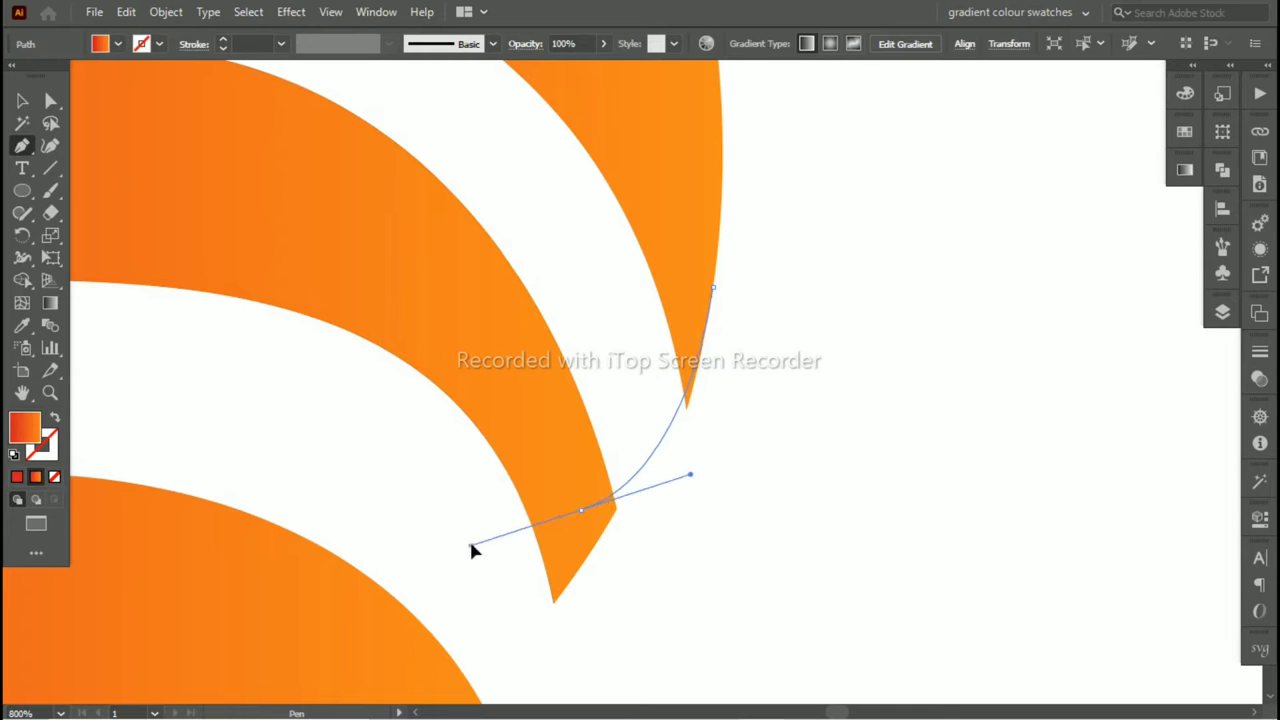
left_click_drag(472, 499, 472, 495)
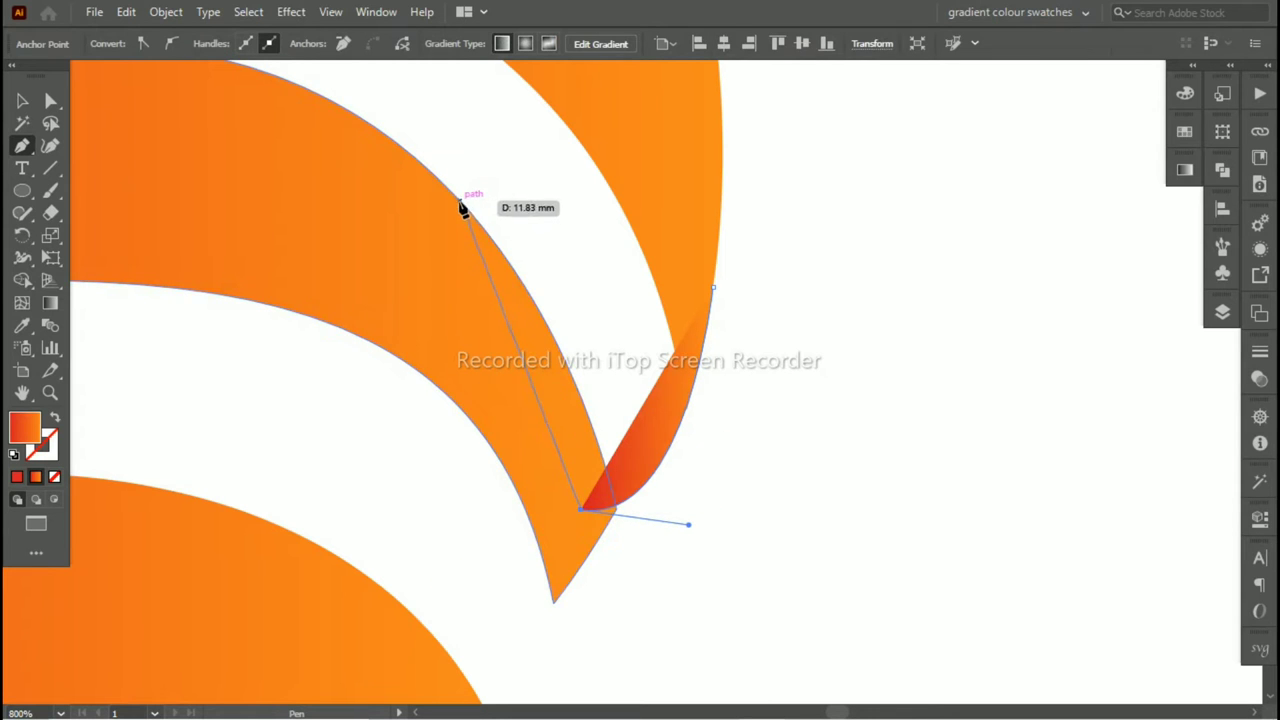
scroll(614, 523, "down", 2)
scroll(280, 249, "down", 1)
Step: Complete the right-end fold along the ribbon's top edge and close it
mouse_move(275, 240)
left_mouse_down()
mouse_move(132, 188)
mouse_move(357, 197)
left_mouse_up()
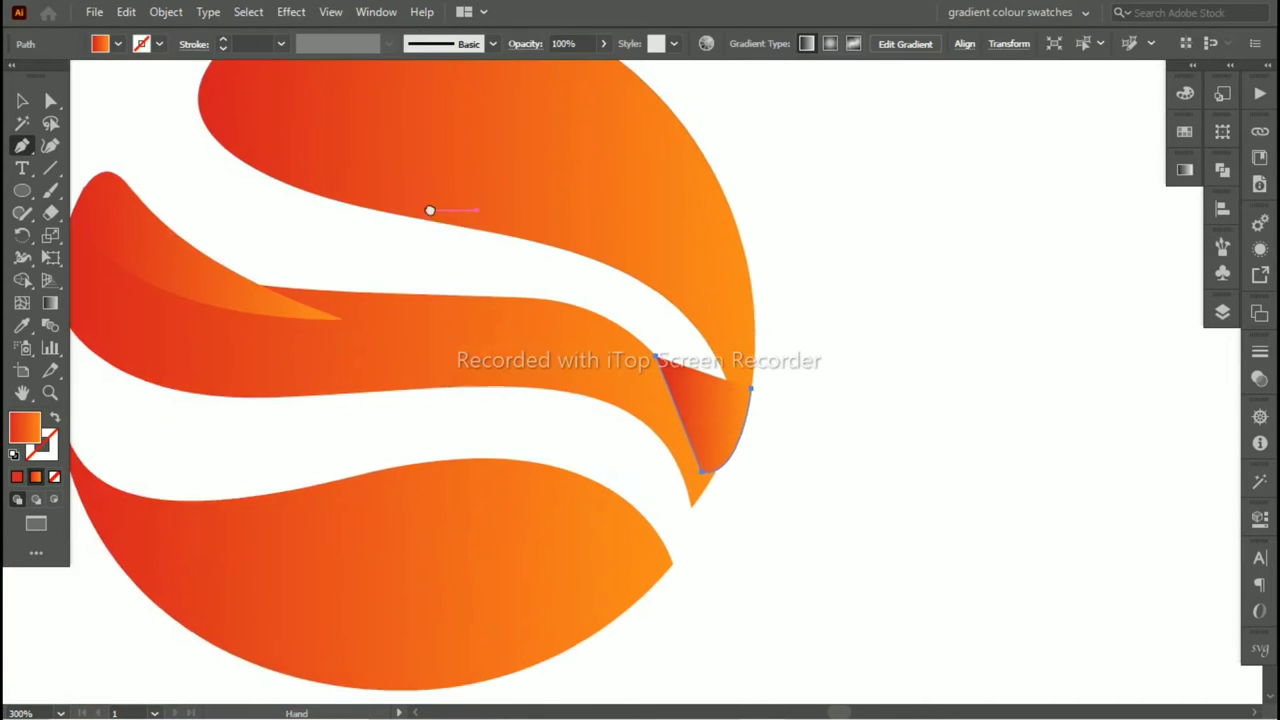
left_click_drag(458, 220, 567, 235)
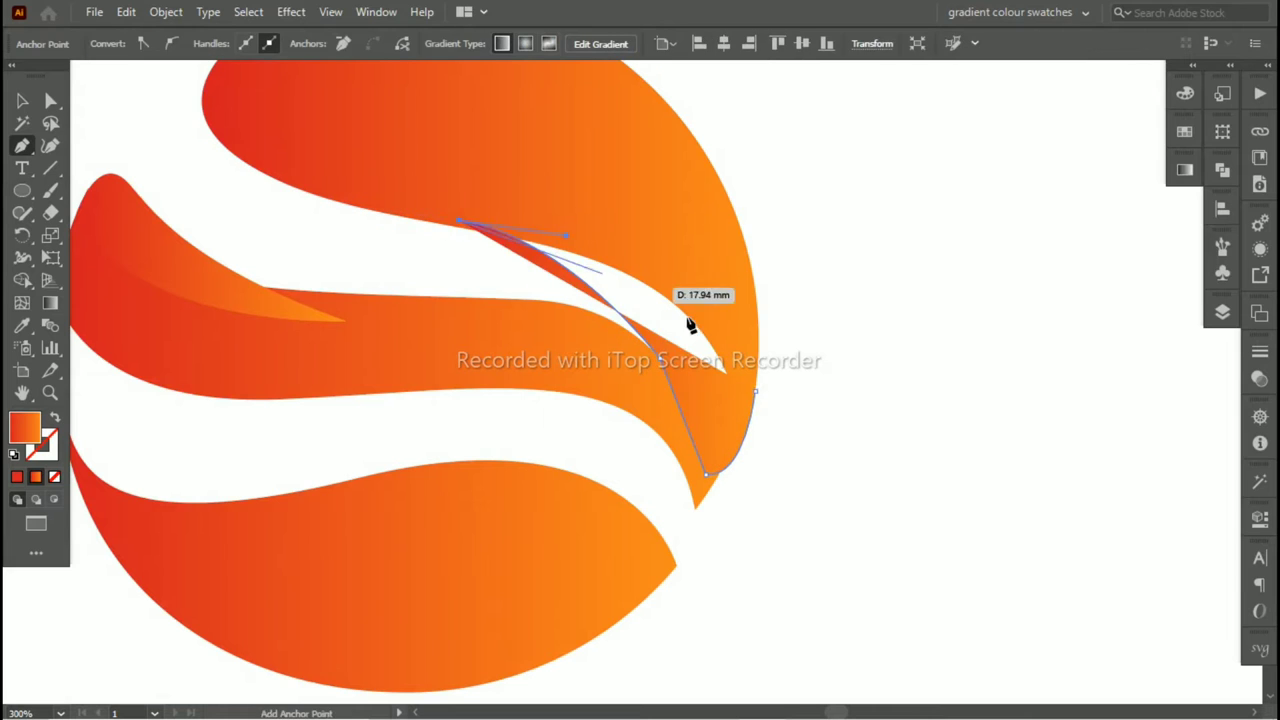
scroll(830, 486, "left", 3)
scroll(497, 394, "left", 3)
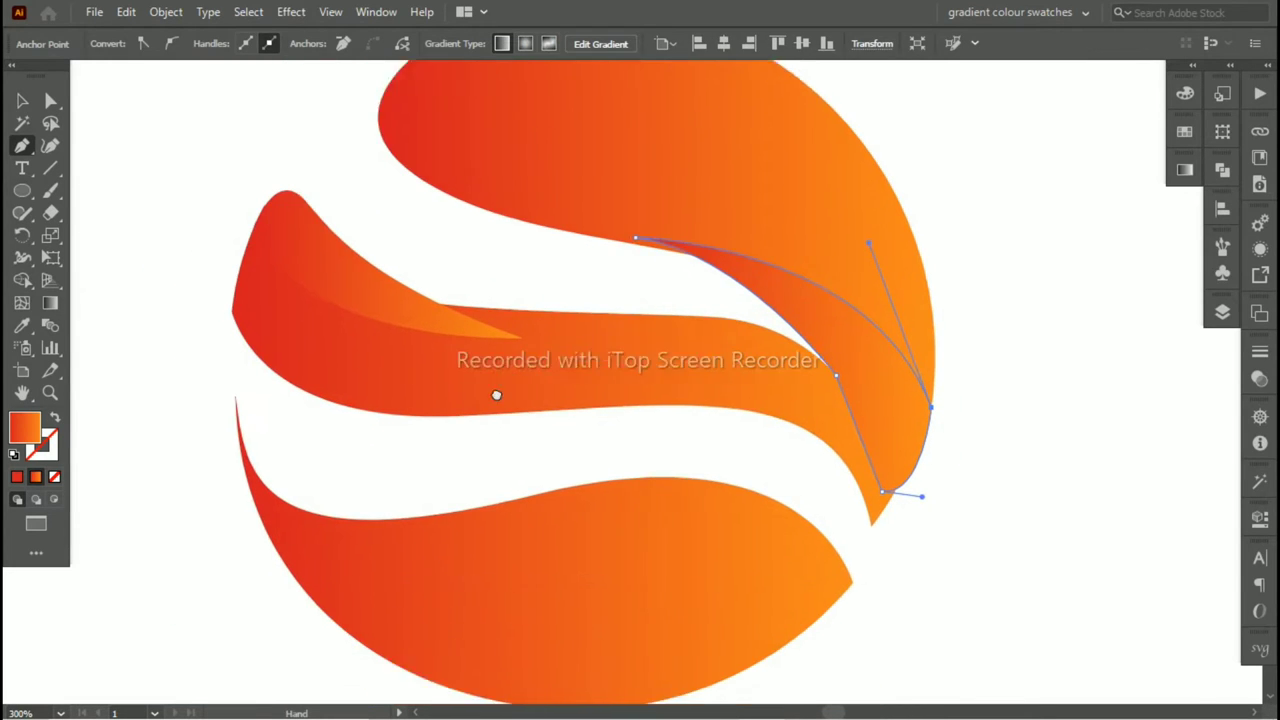
scroll(871, 466, "up", 1)
scroll(871, 466, "up", 1)
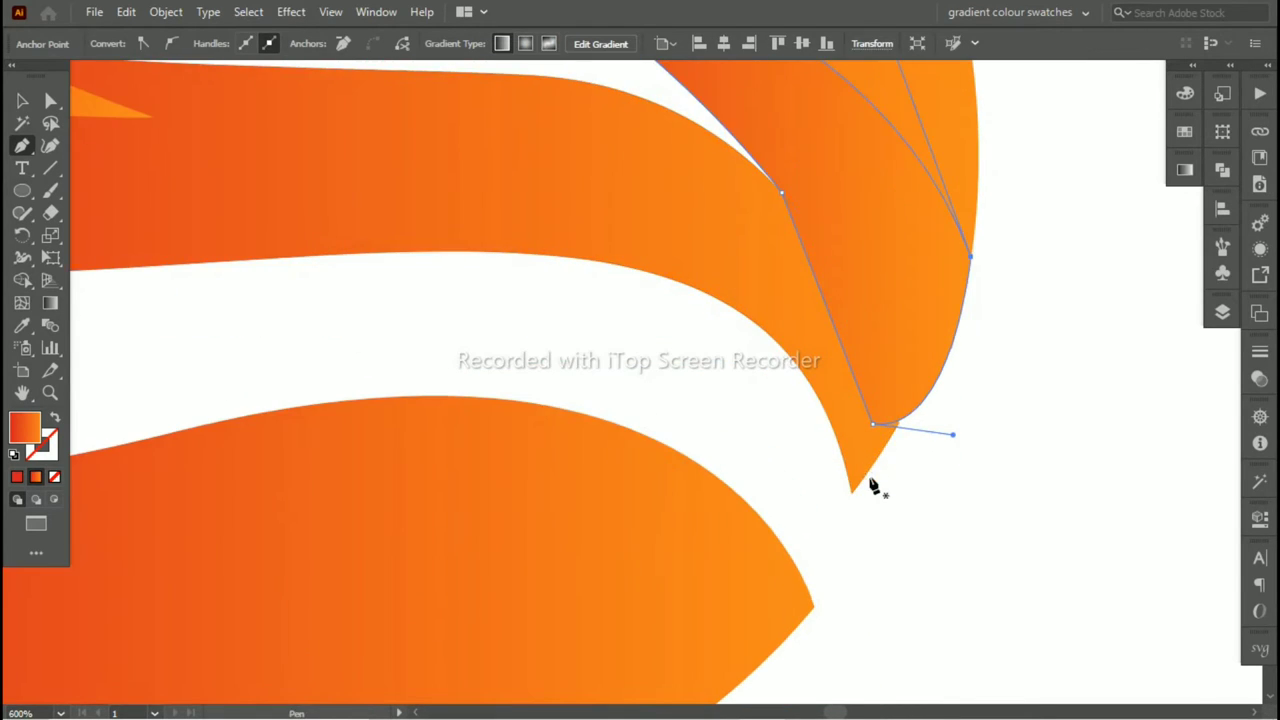
left_click_drag(866, 476, 802, 498)
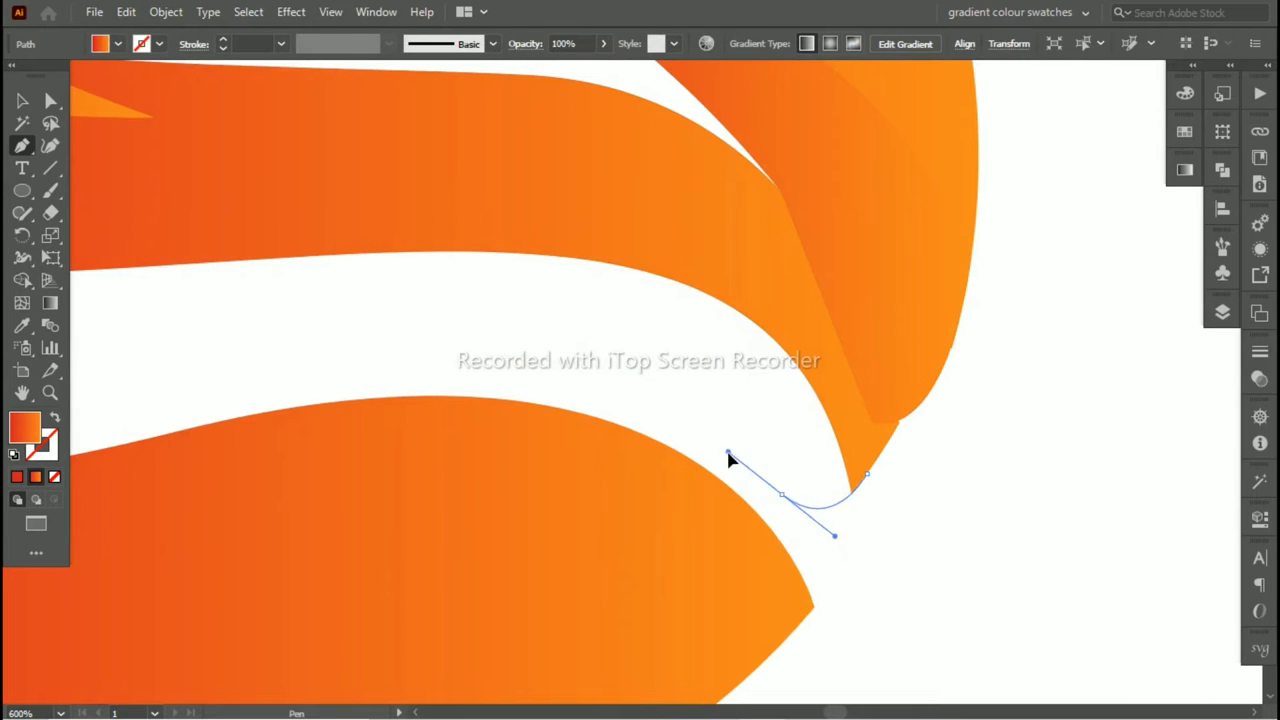
Step: Draw a fold shape tucked under the middle ribbon's end
left_click_drag(338, 228, 272, 211)
left_click_drag(360, 235, 367, 238)
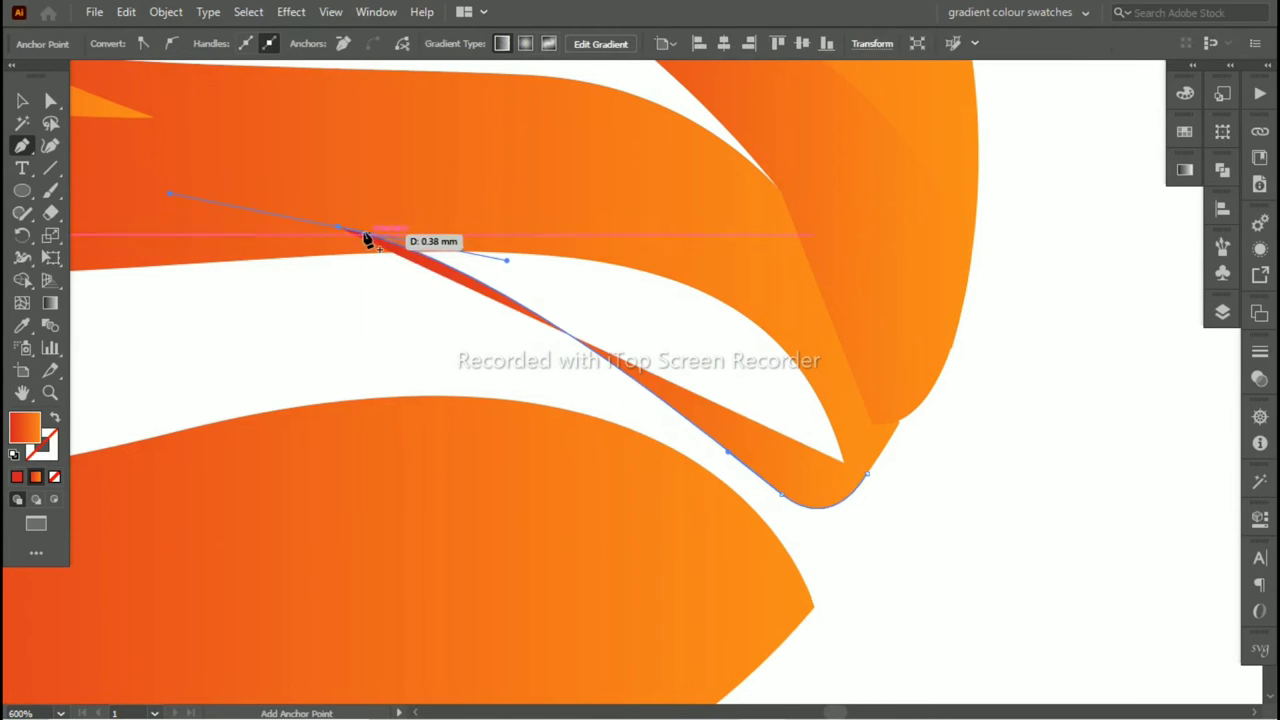
left_click_drag(868, 485, 835, 535)
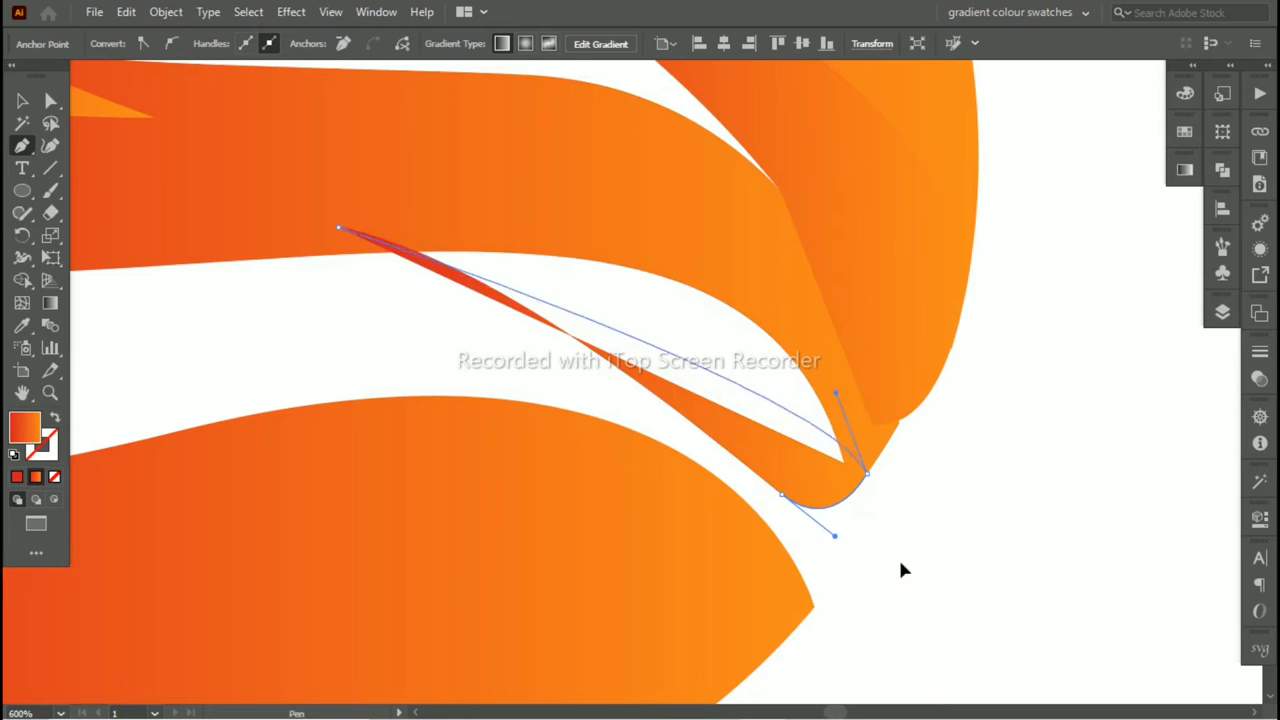
scroll(942, 703, "down", 3)
scroll(834, 354, "up", 2)
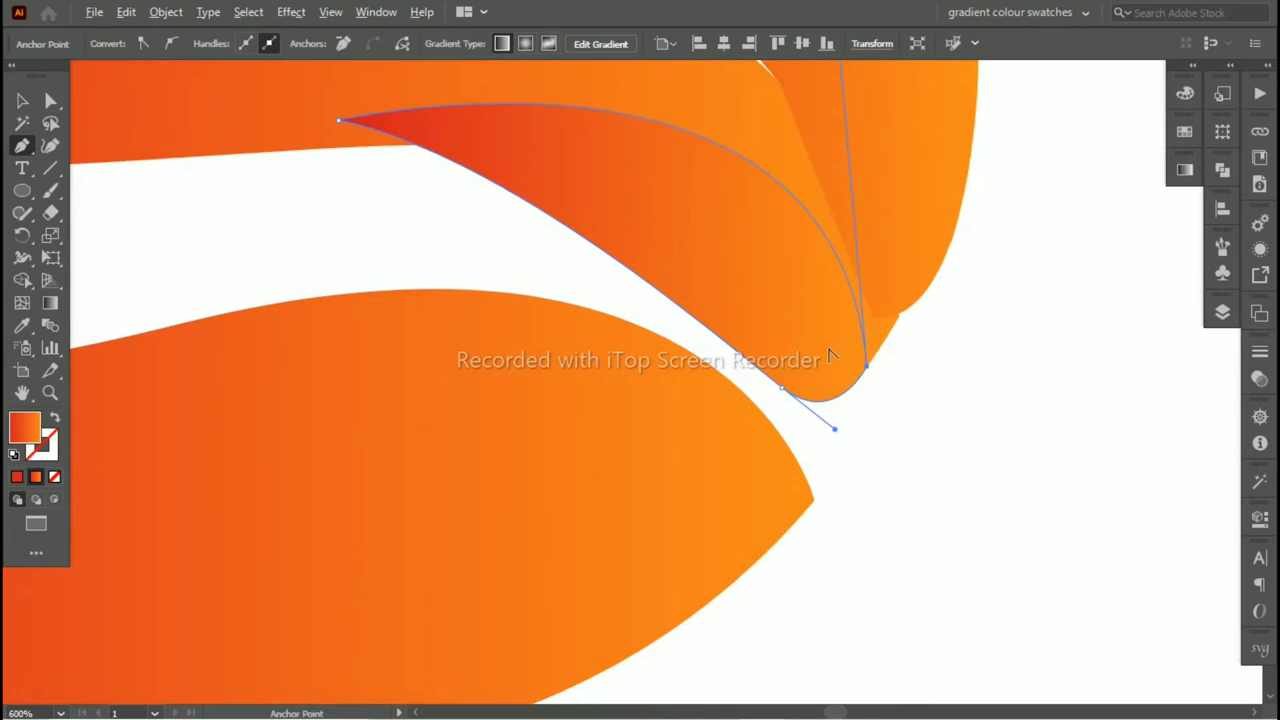
scroll(829, 429, "left", 3)
scroll(449, 343, "left", 2)
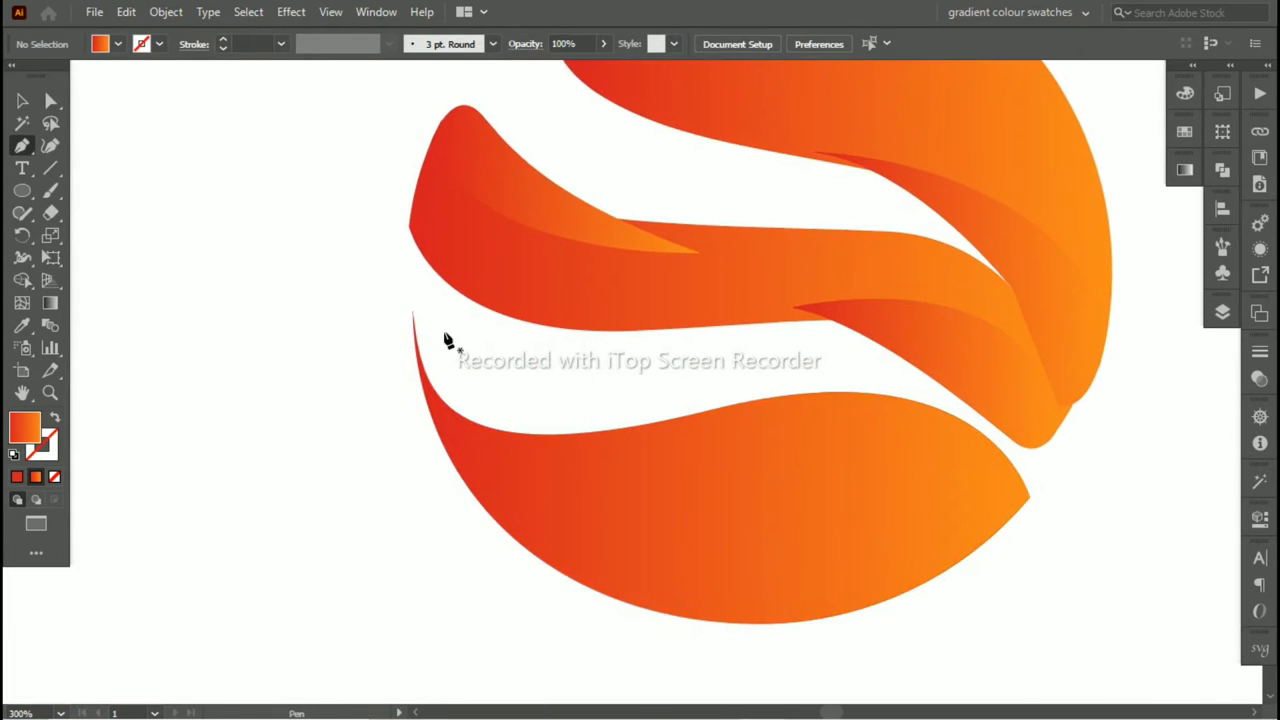
scroll(449, 343, "up", 1)
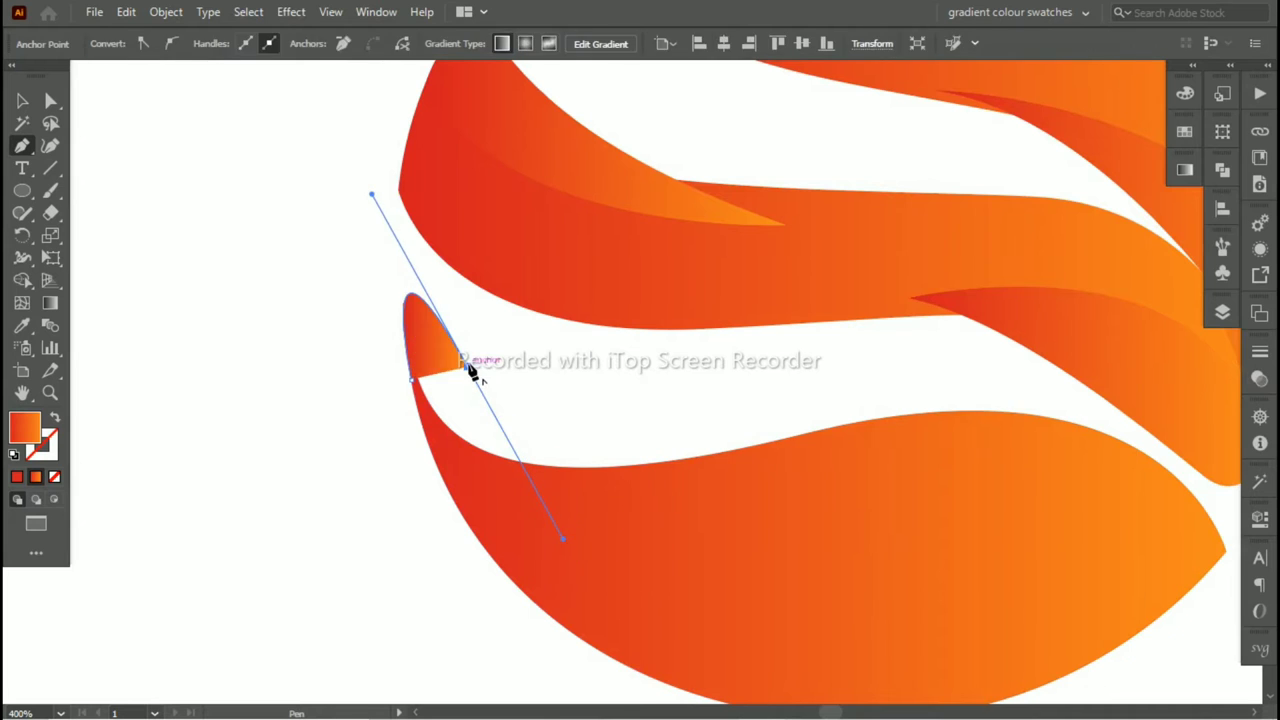
Step: Draw a fold shape at the bottom ribbon's left tip
left_click_drag(410, 378, 493, 348)
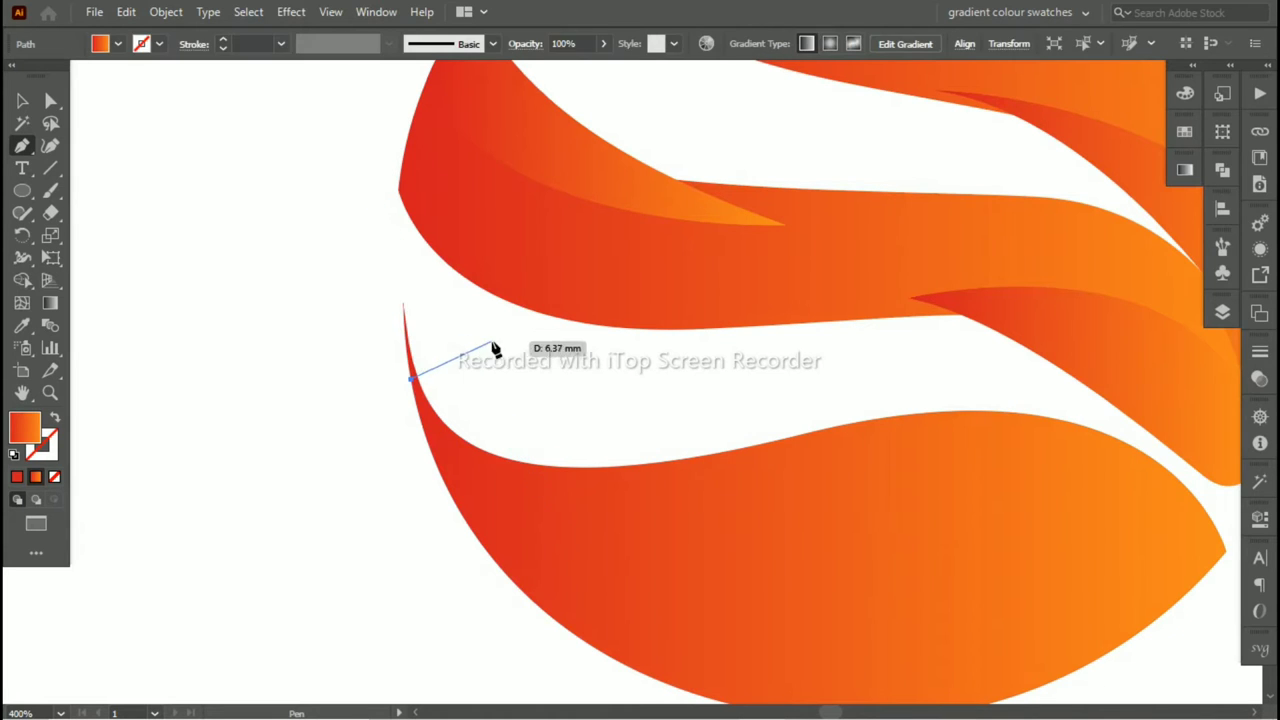
left_click(905, 486)
left_click(681, 519)
left_click(500, 503)
Step: Send each of the four fold pieces to the back, behind the bands
right_click(665, 517)
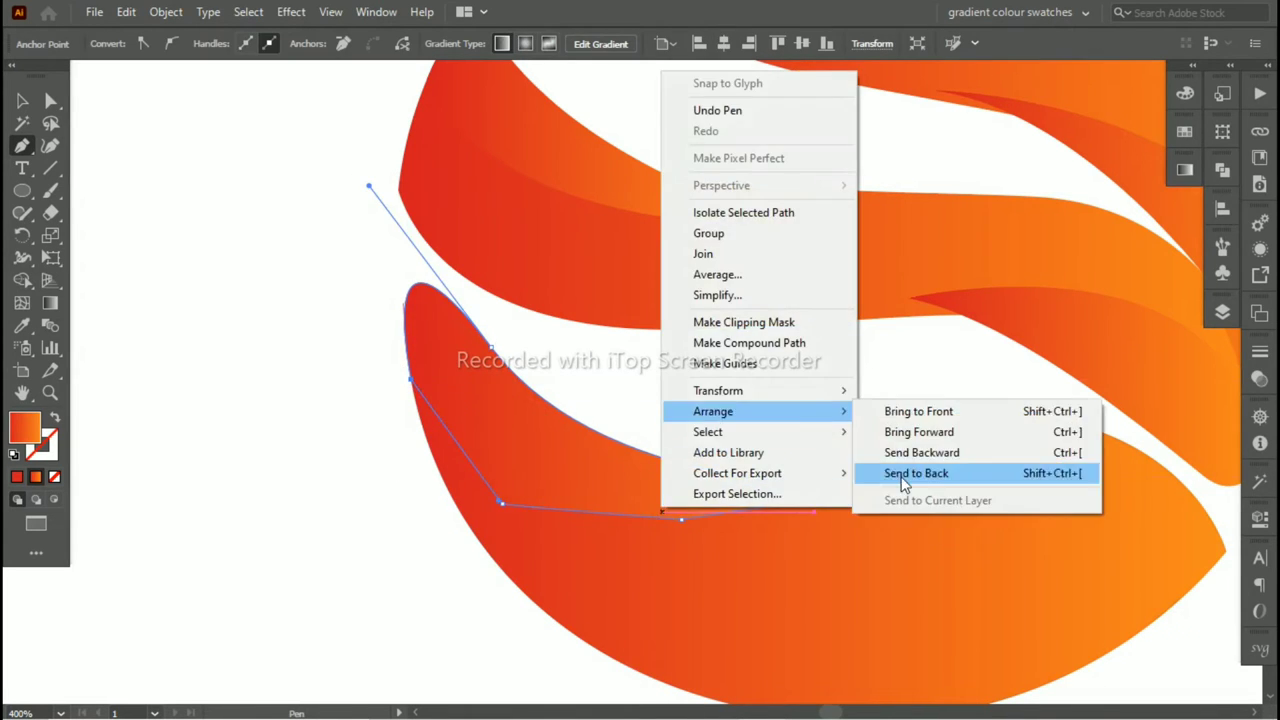
left_click(943, 471)
scroll(894, 471, "right", 5)
right_click(861, 454)
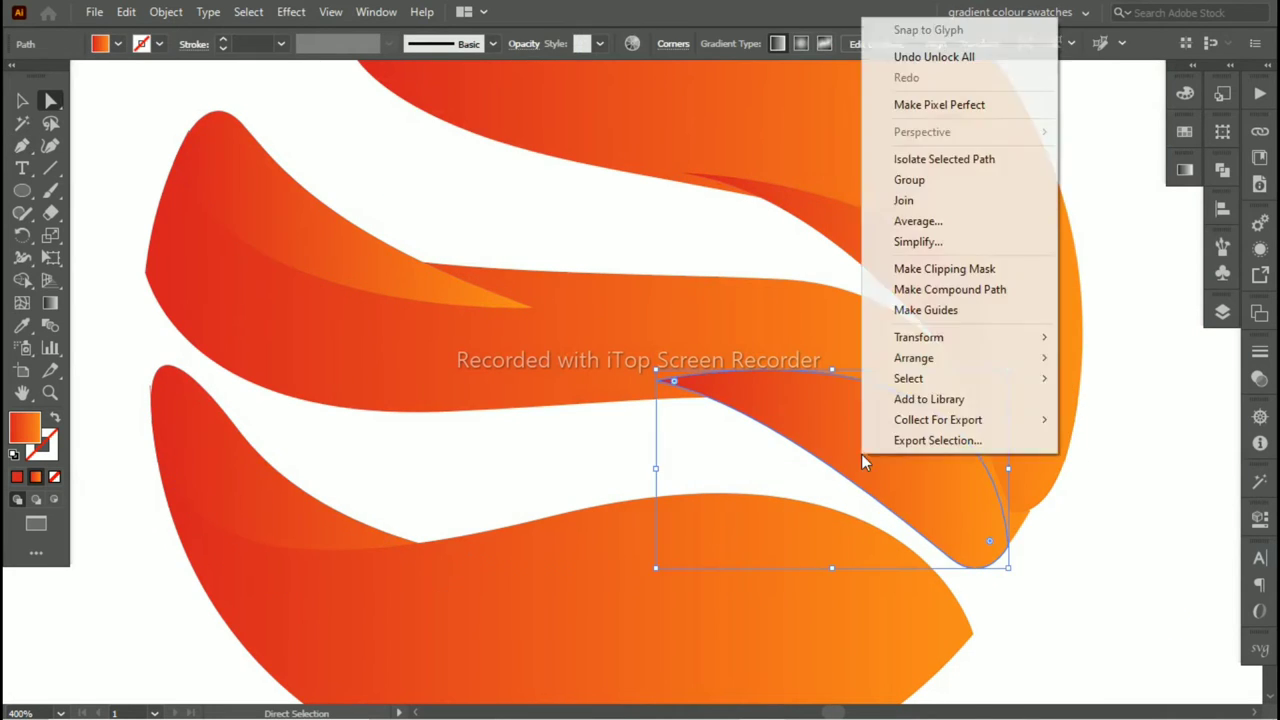
left_click(775, 420)
key("a")
right_click(300, 182)
left_click(555, 583)
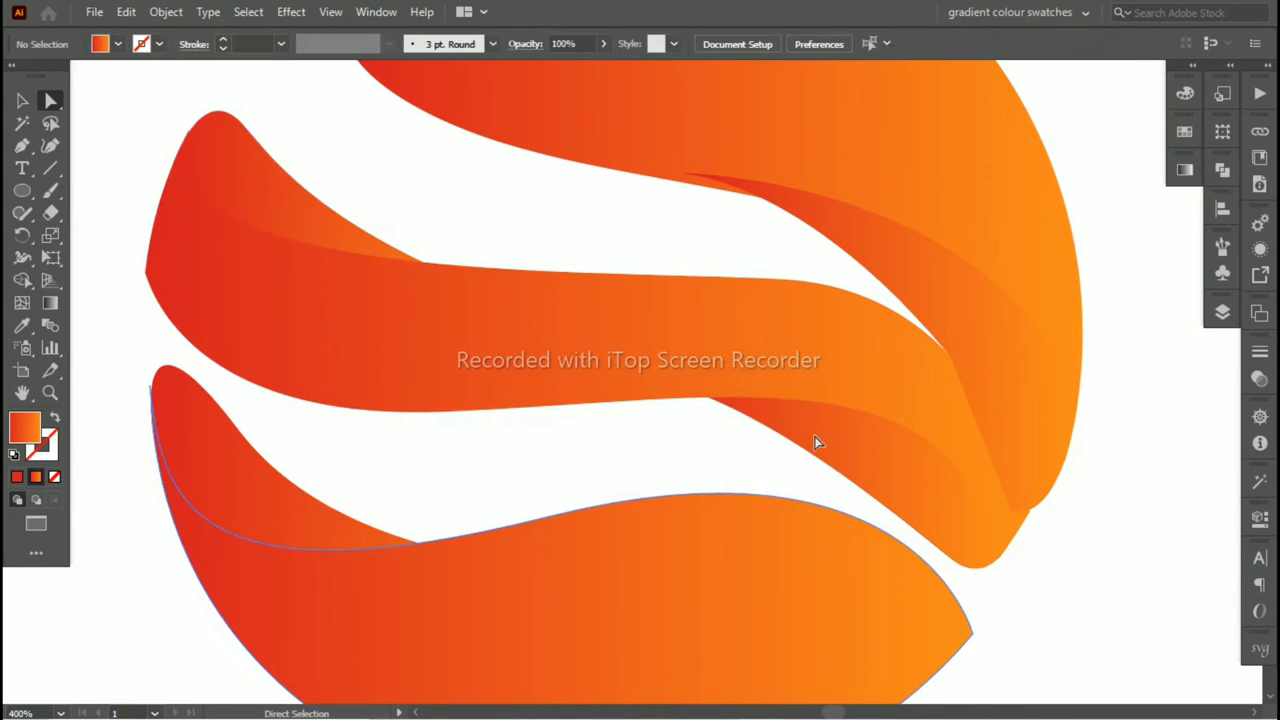
right_click(950, 365)
left_click(775, 594)
Step: Zoom in and select the three ribbon bands
key("ctrl+0")
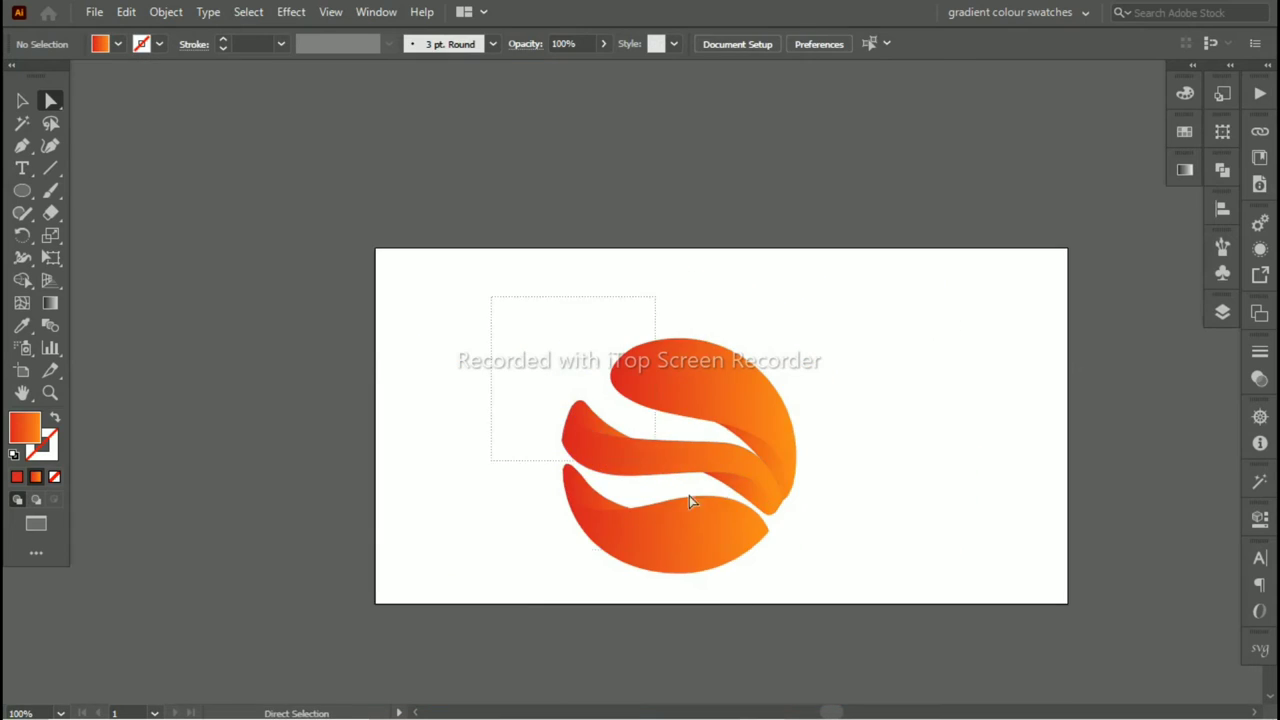
key("ctrl+a")
key("ctrl+equal")
left_click(471, 487)
key("v")
left_click(620, 495)
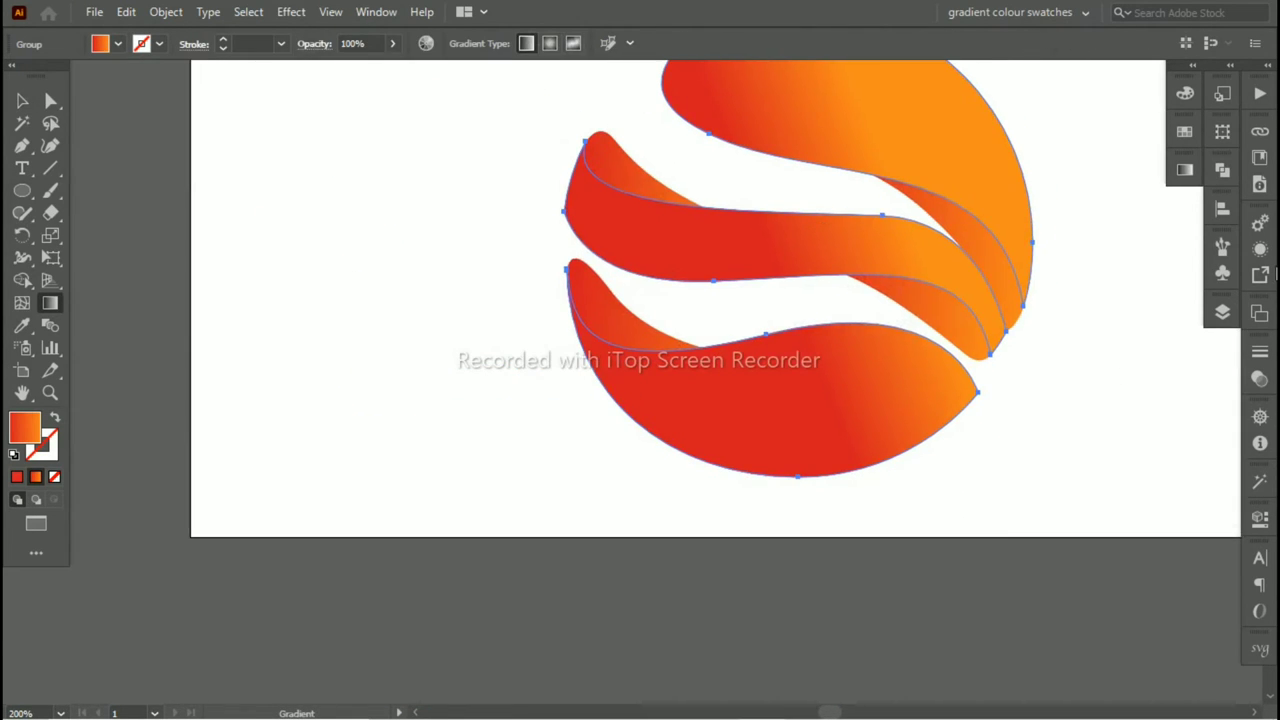
Step: Make the bands' gradient radial with the orange stop swapped into the centre
left_click(1092, 525)
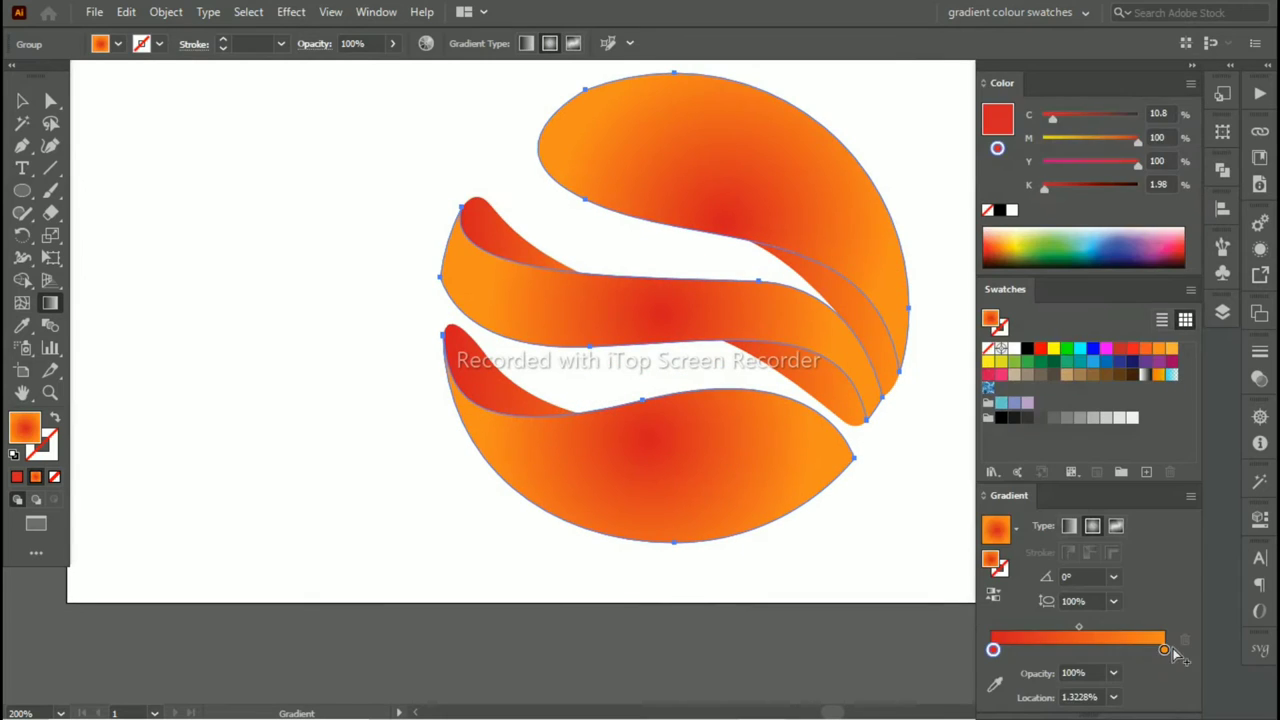
left_click_drag(1164, 650, 1078, 650)
left_click_drag(993, 652, 1060, 650)
left_click(1191, 65)
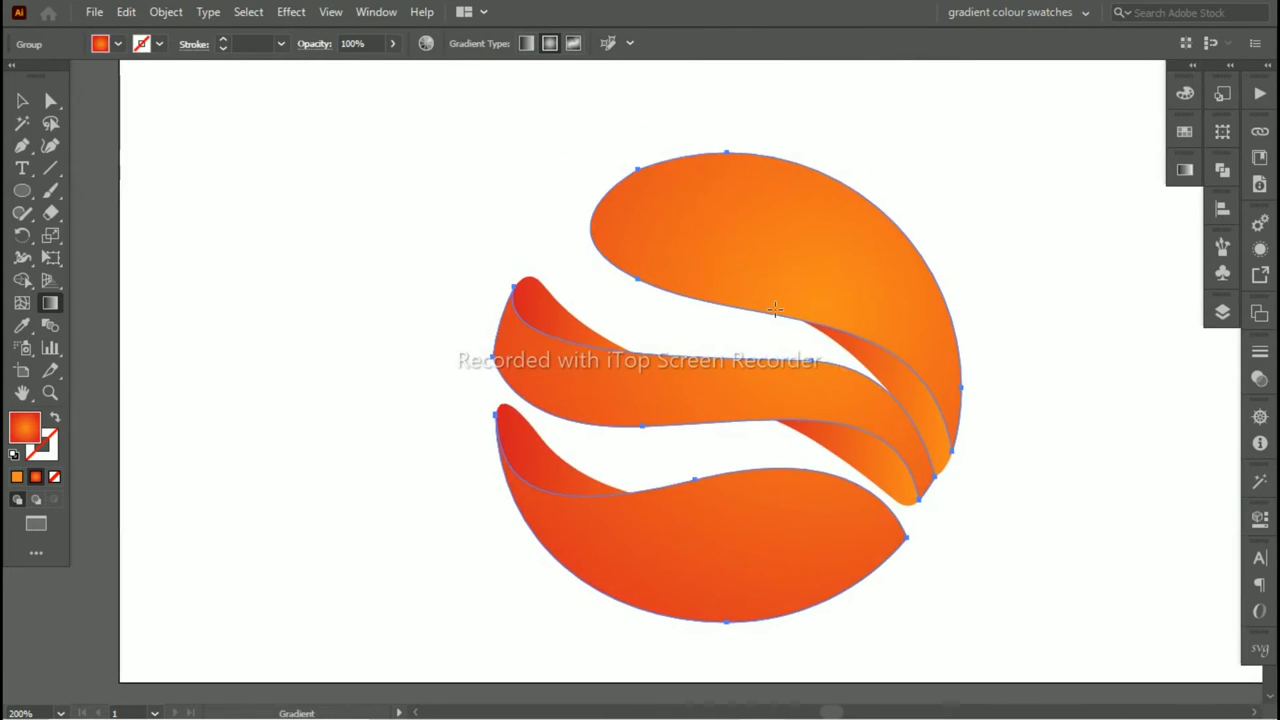
left_click(560, 322)
left_click(50, 302)
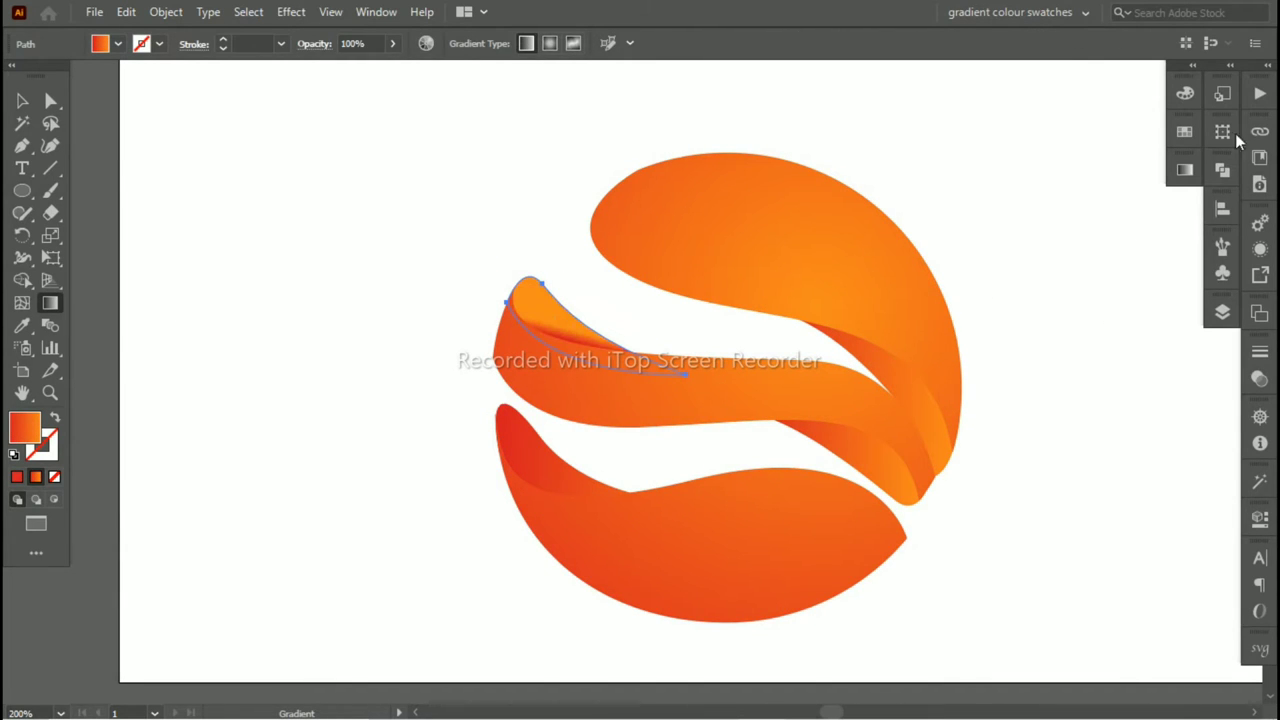
Step: Edit the fold gradient in the Gradient panel to run from red to black
left_click(1192, 65)
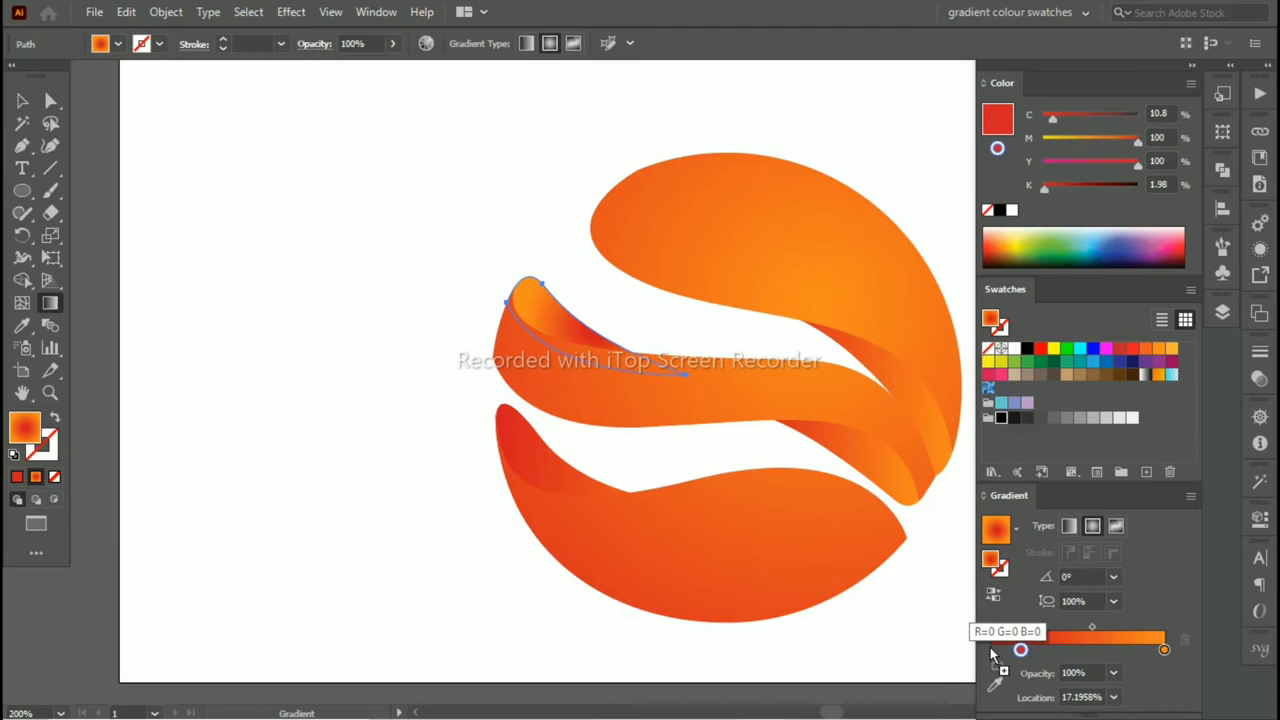
left_click_drag(993, 654, 992, 649)
mouse_move(1020, 650)
left_mouse_down()
mouse_move(1169, 650)
mouse_move(991, 649)
left_mouse_up()
left_click(1164, 649)
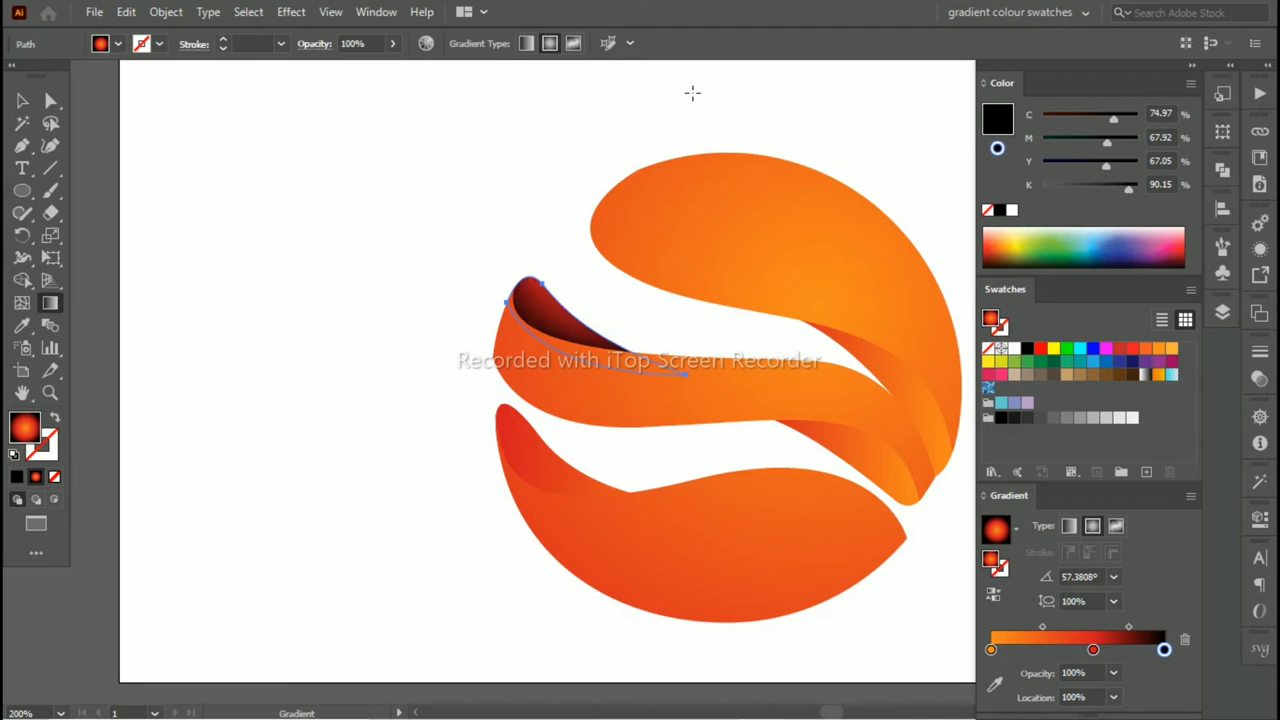
Step: Eyedropper the dark gradient onto the right, lower-right and bottom-left fold pieces
left_click_drag(755, 266, 595, 196)
left_click(758, 328)
key("i")
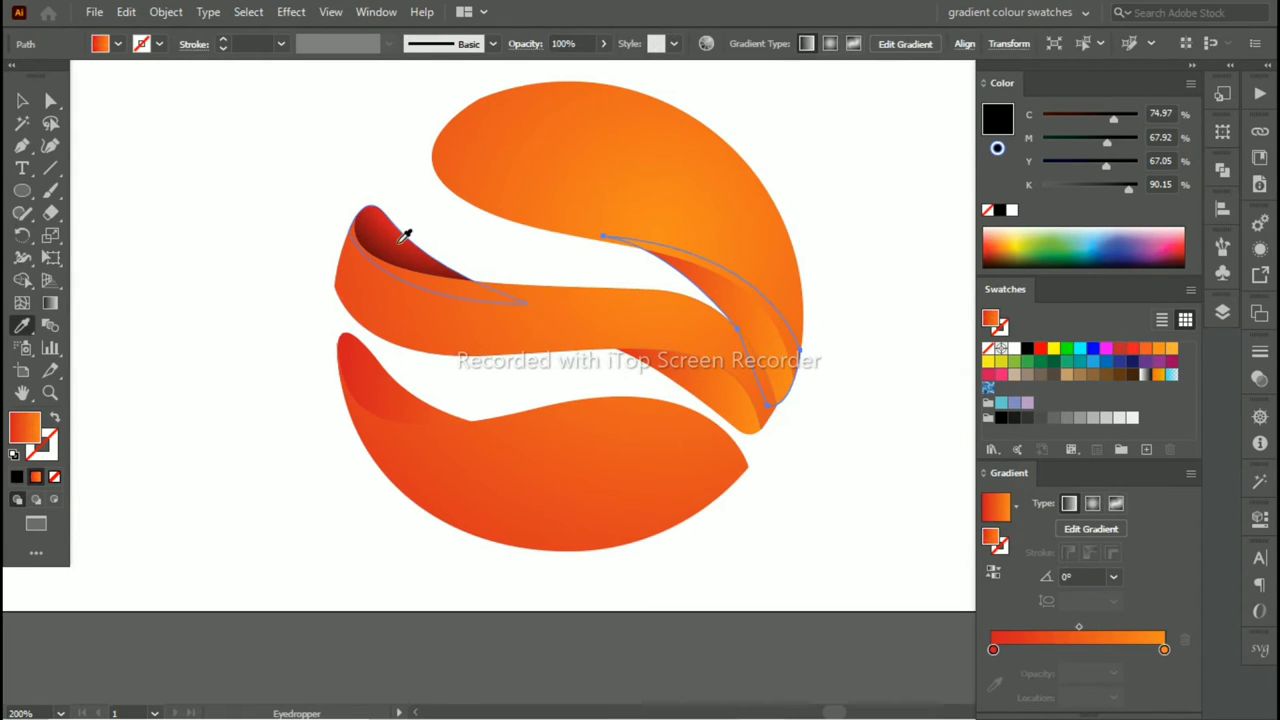
left_click(405, 235)
left_click(33, 100)
left_click(24, 327)
left_click(447, 320)
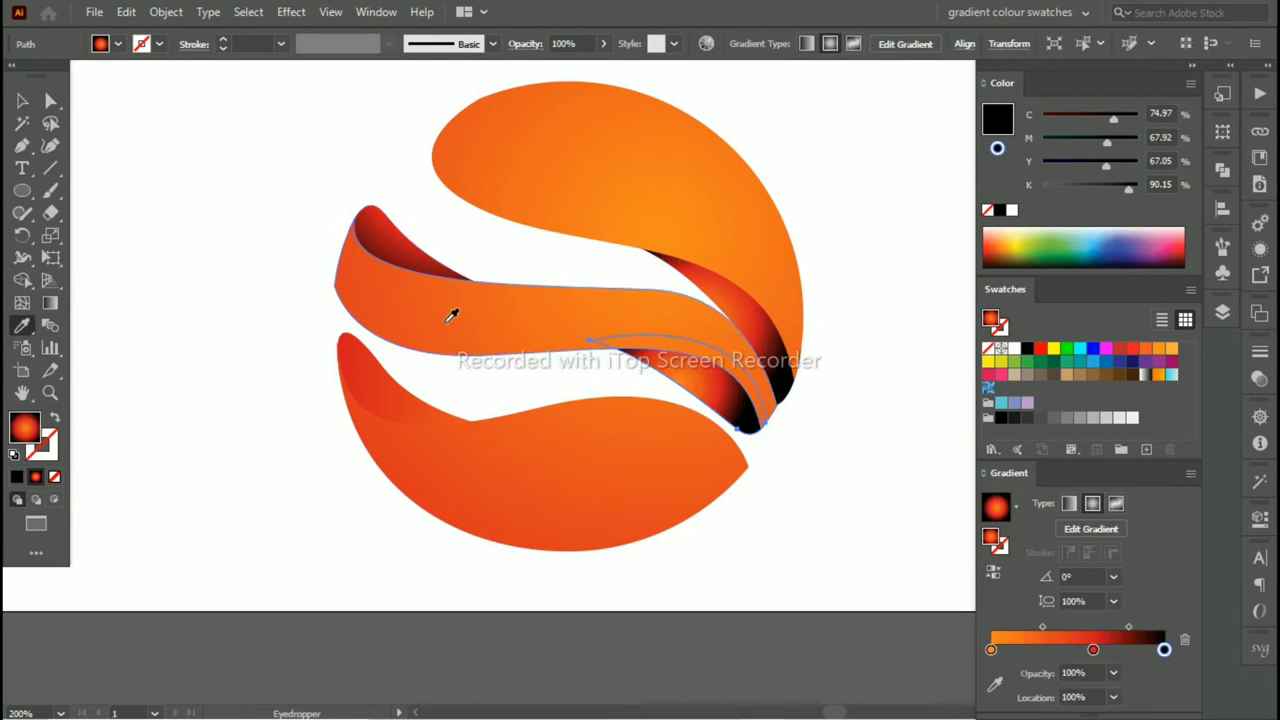
left_click(400, 390)
Step: Select the lower ribbon's dark inner fold and drag the red gradient across it
key("i")
left_click(408, 243)
key("a")
left_click(745, 316)
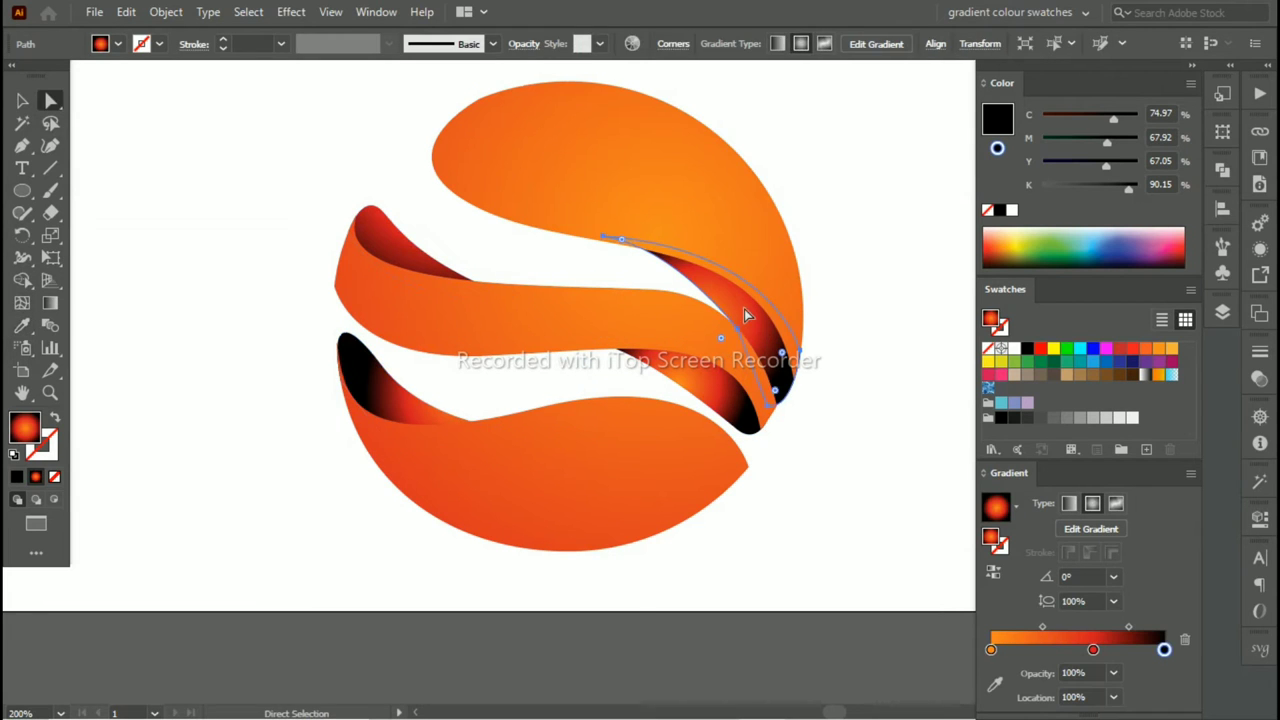
left_click(47, 305)
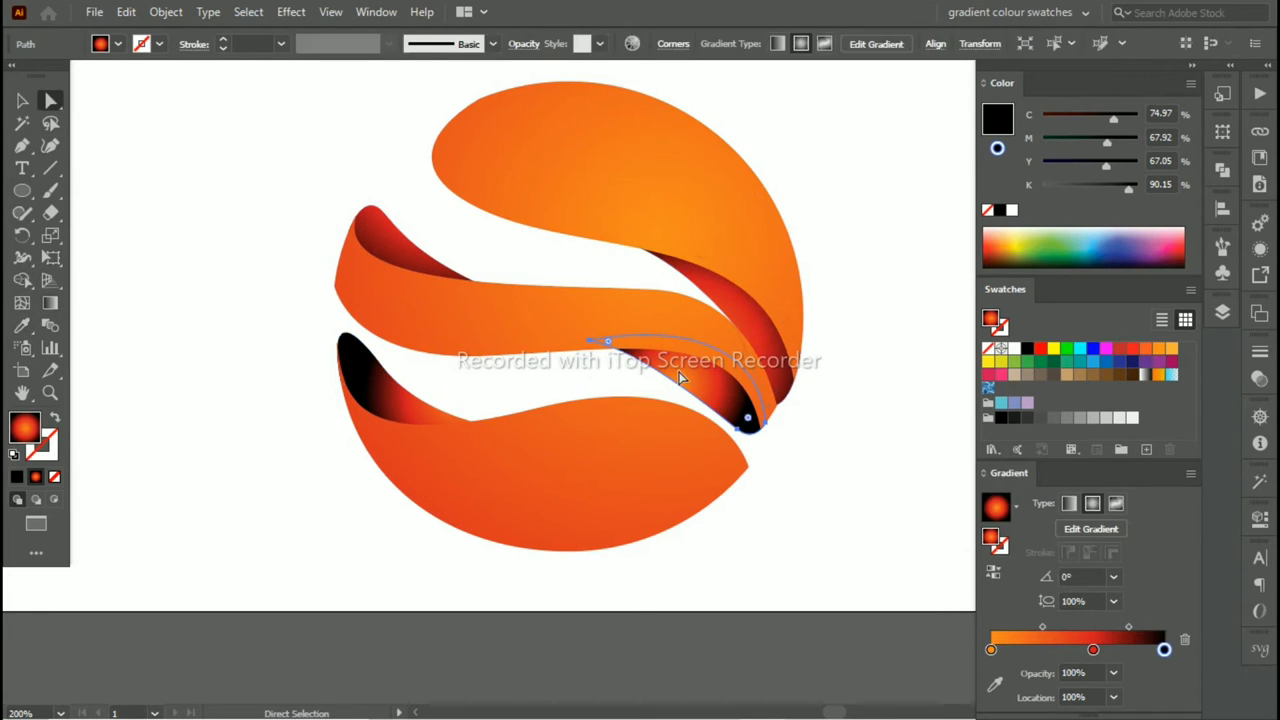
left_click(715, 395, "ctrl")
left_click(405, 415, "ctrl")
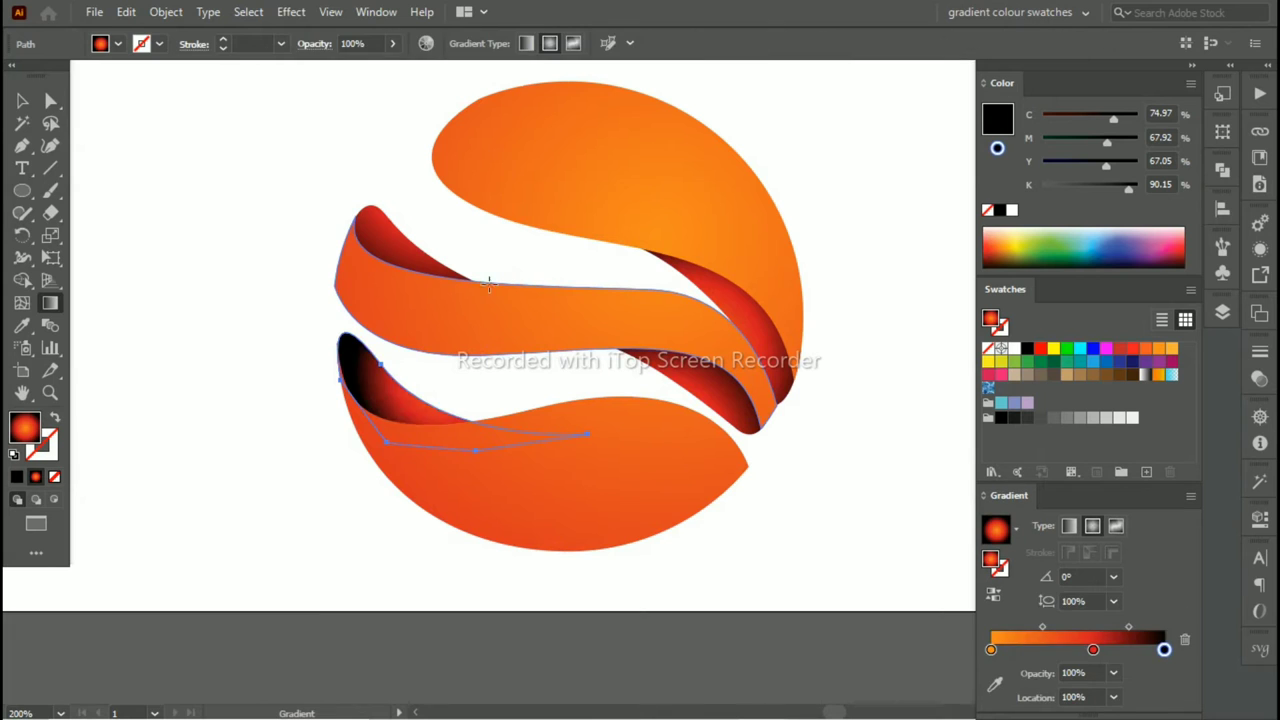
left_click_drag(380, 370, 580, 430)
Step: Deselect the fold, zoom in, and inspect the lower orange piece
key("a")
left_click(703, 100)
key("ctrl+equal")
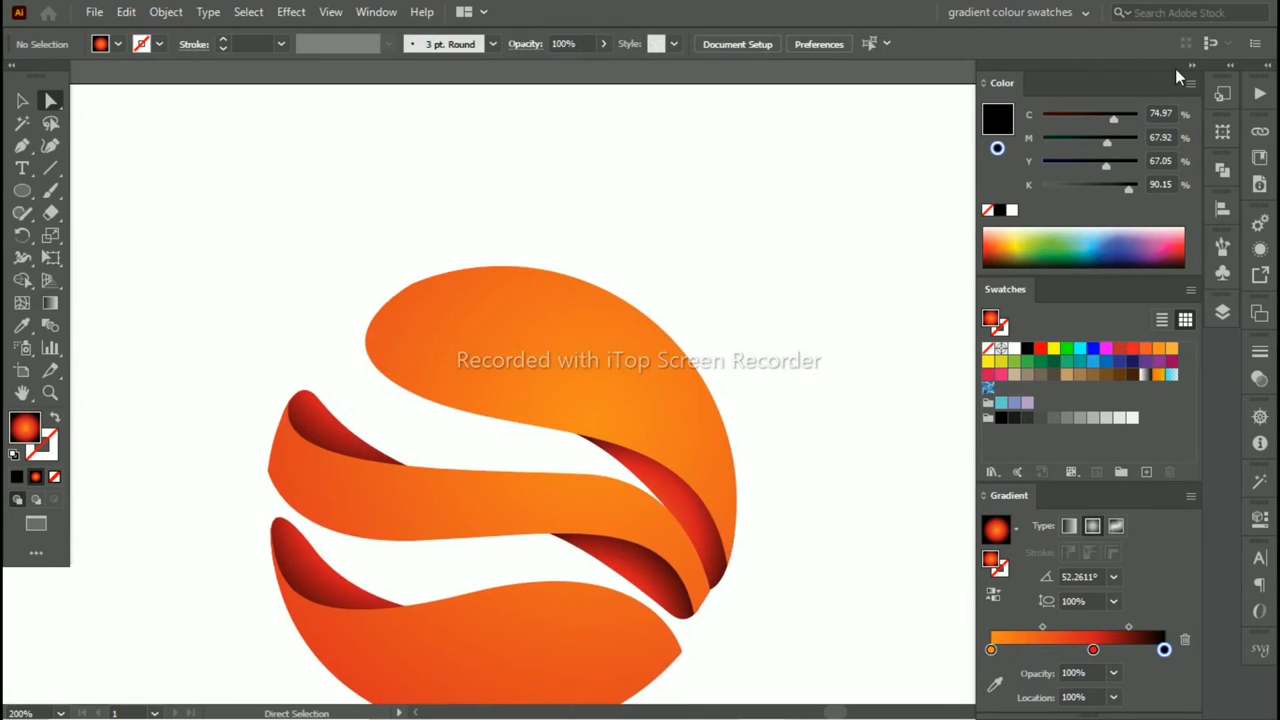
left_click(1191, 65)
scroll(591, 270, "down", 5)
left_click(686, 520)
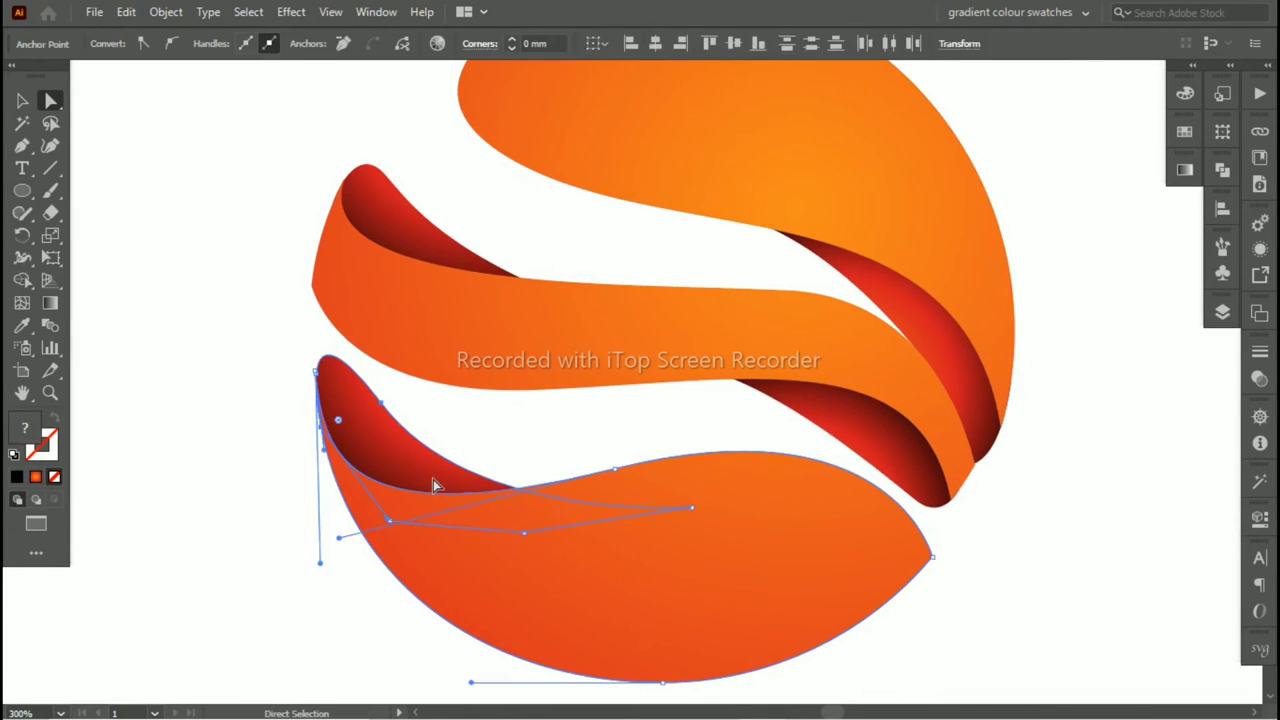
left_click_drag(616, 568, 617, 553)
Step: Select the whole orange group with the Selection tool, then clear the selection
left_click(286, 534)
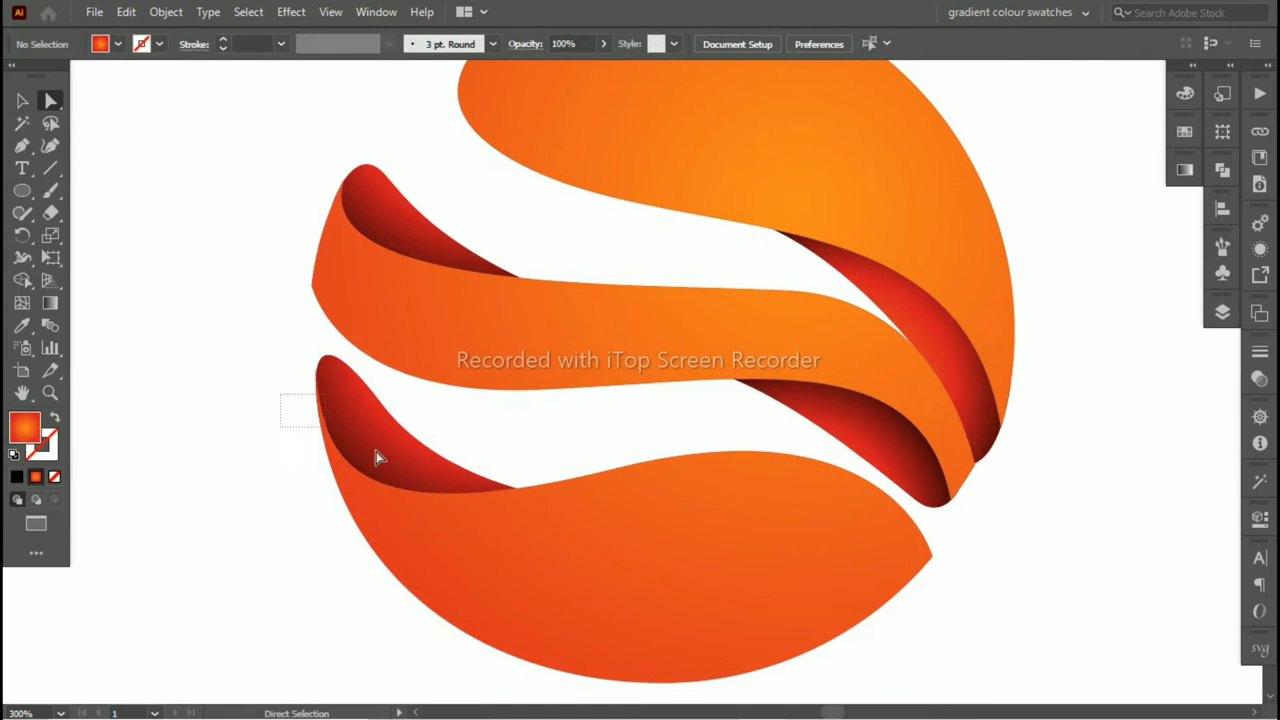
left_click_drag(280, 395, 376, 457)
key("v")
left_click(665, 570)
scroll(517, 346, "up", 4)
key("ctrl+shift+a")
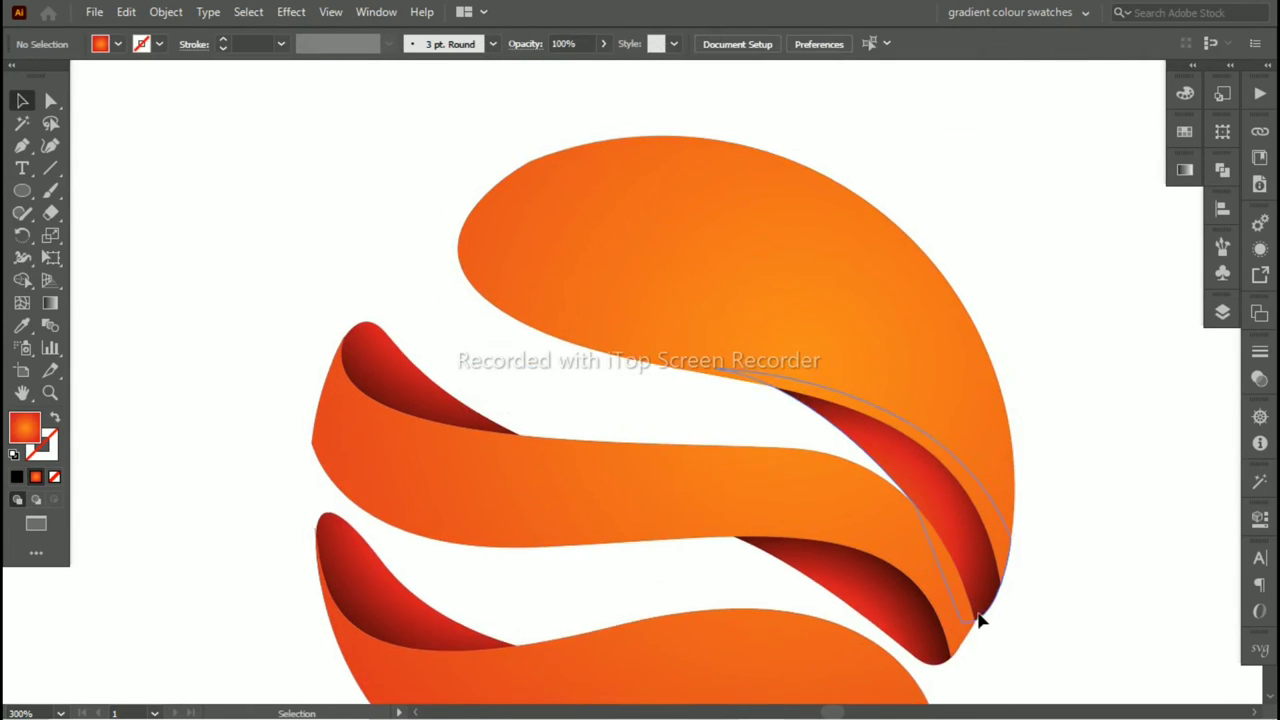
scroll(535, 302, "up", 5)
Step: Pen-draw a curled stem shape rising from the top of the orange
scroll(646, 357, "up", 2)
scroll(606, 534, "up", 2)
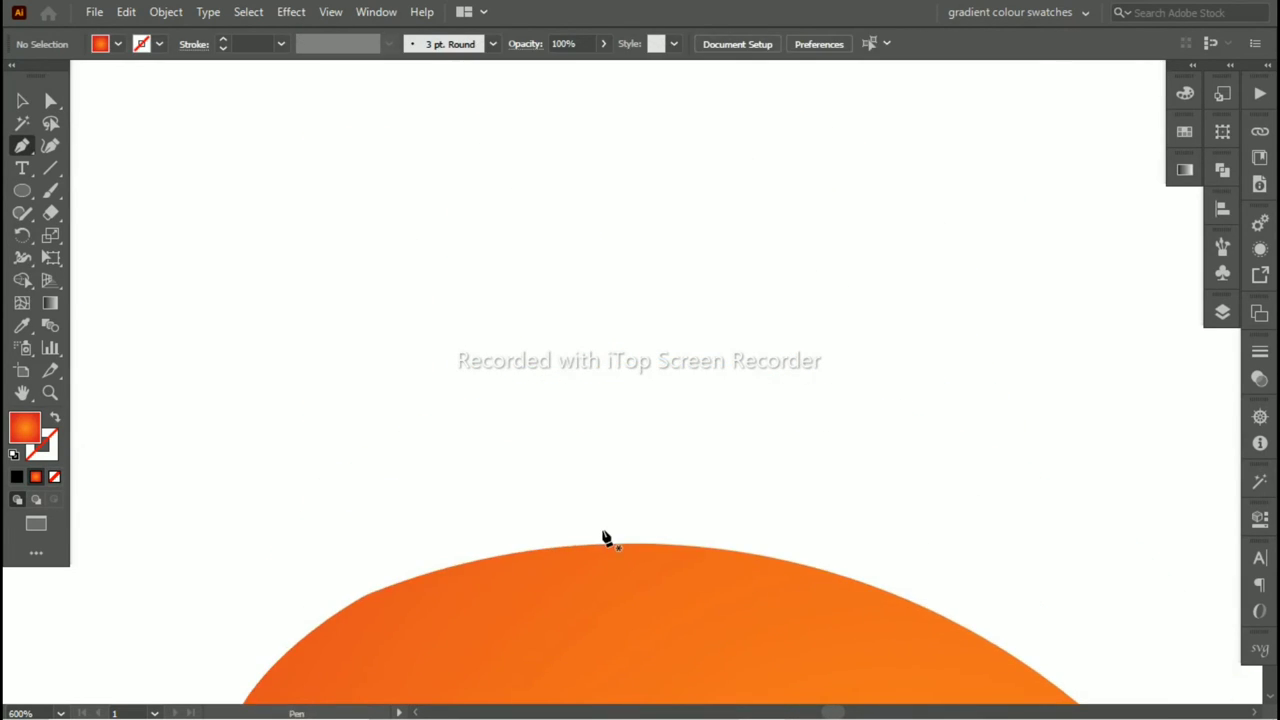
left_click(601, 528)
left_click_drag(336, 200, 533, 220)
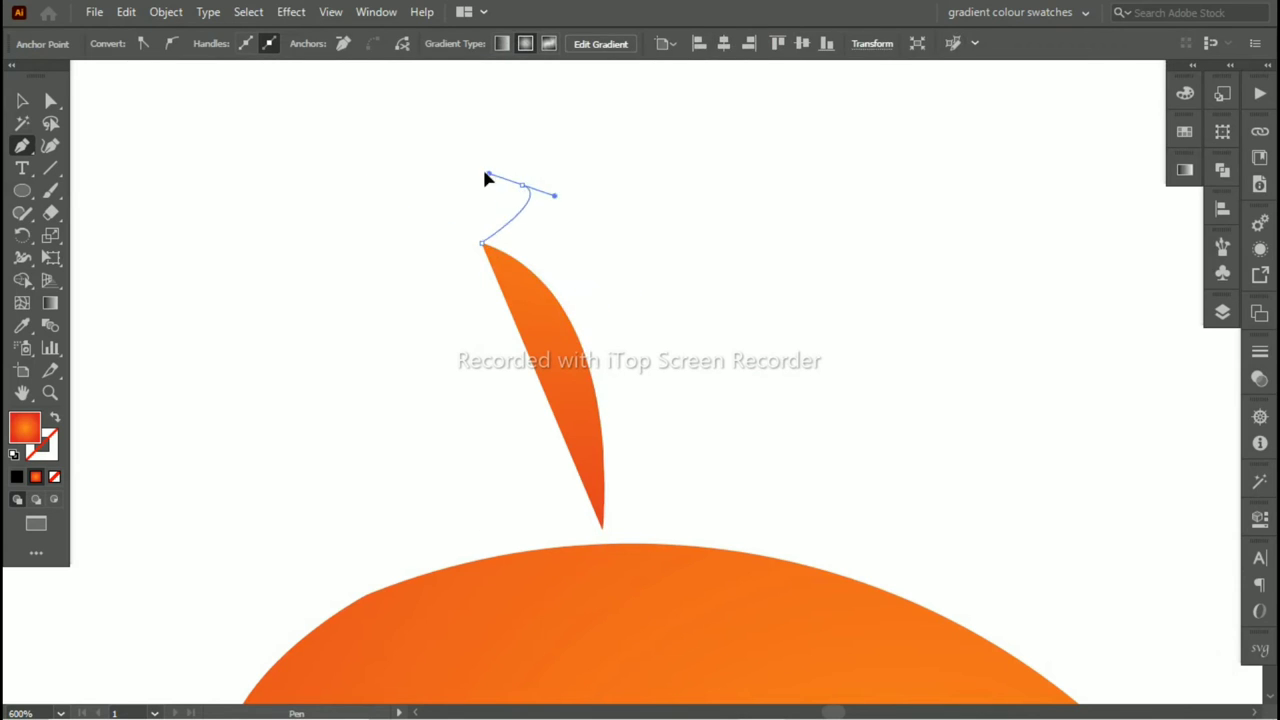
key("ctrl+z")
left_click_drag(421, 234, 459, 165)
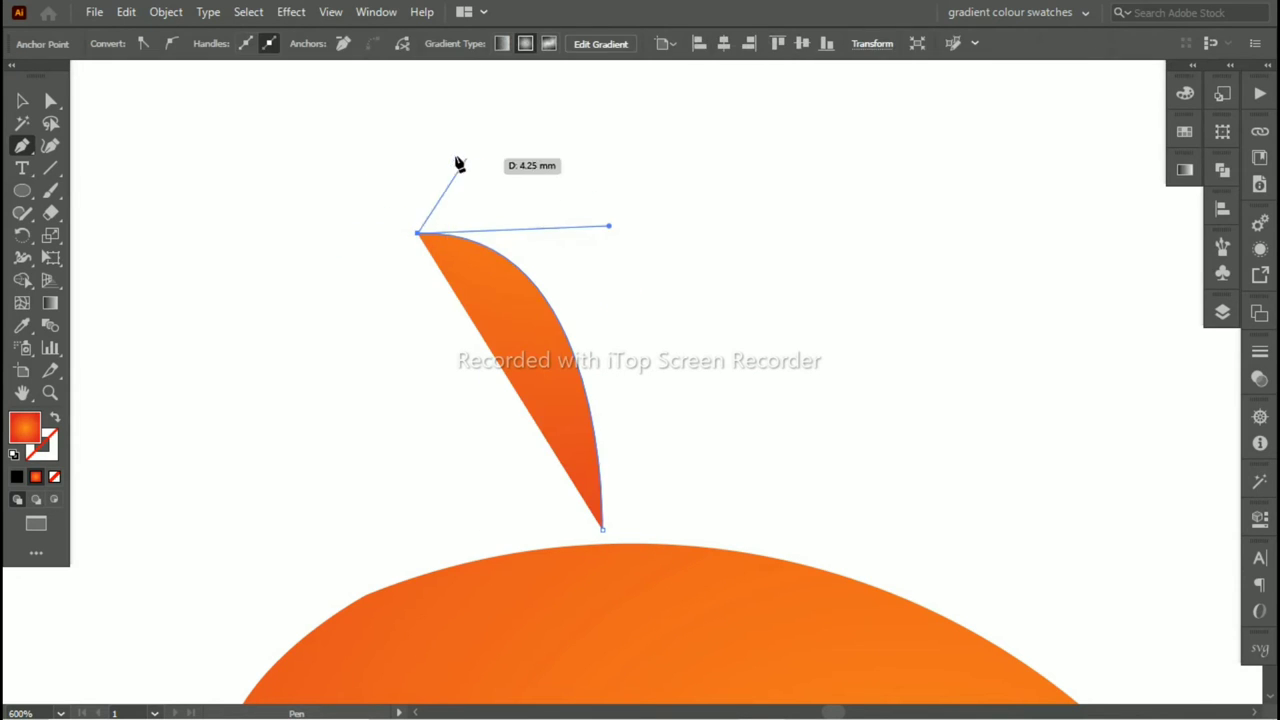
left_click_drag(226, 170, 213, 186)
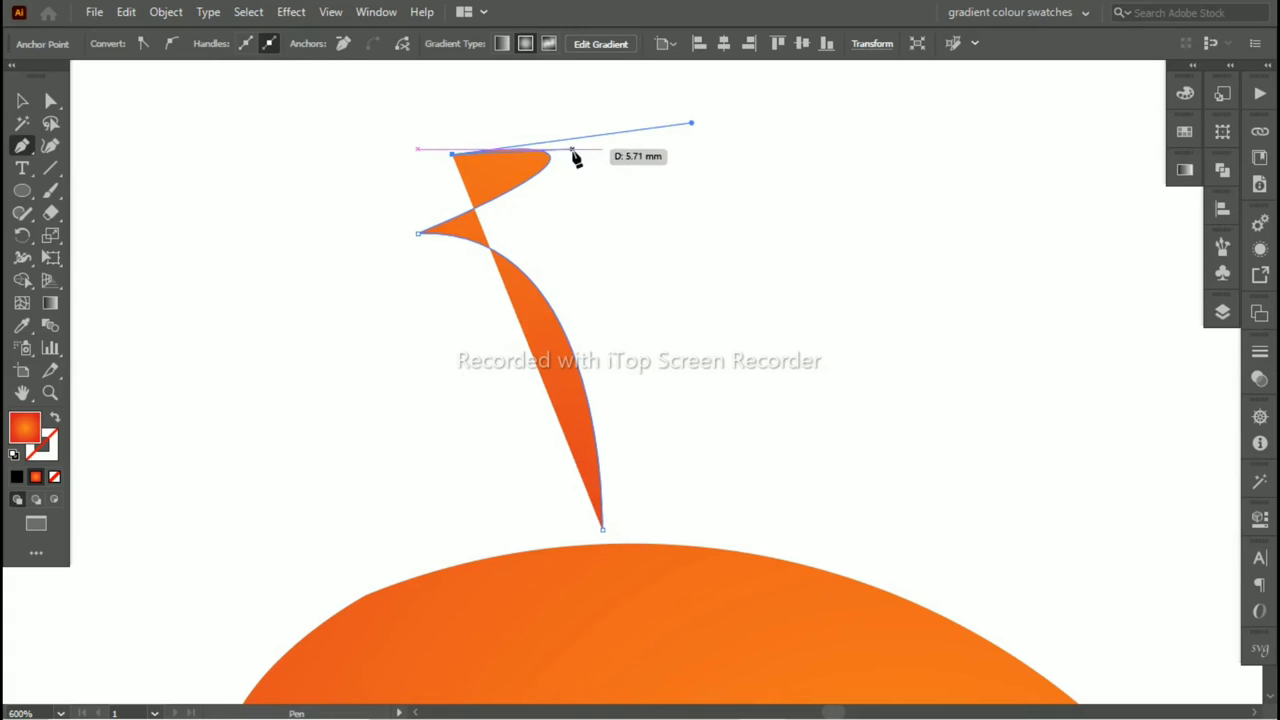
left_click_drag(575, 158, 663, 163)
Step: Fill the stem with a brown swatch and refine its curve with Direct Selection
scroll(651, 380, "down", 1)
scroll(628, 398, "down", 2)
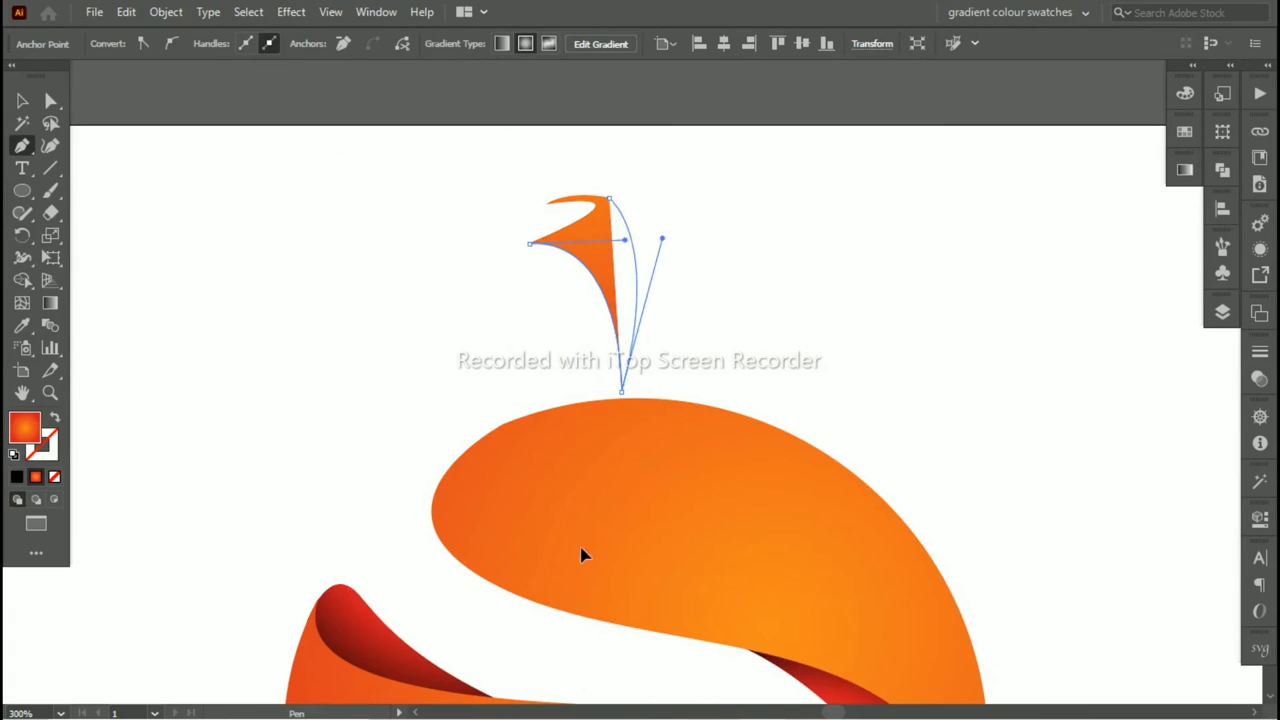
left_click(1192, 66)
left_click(1106, 362)
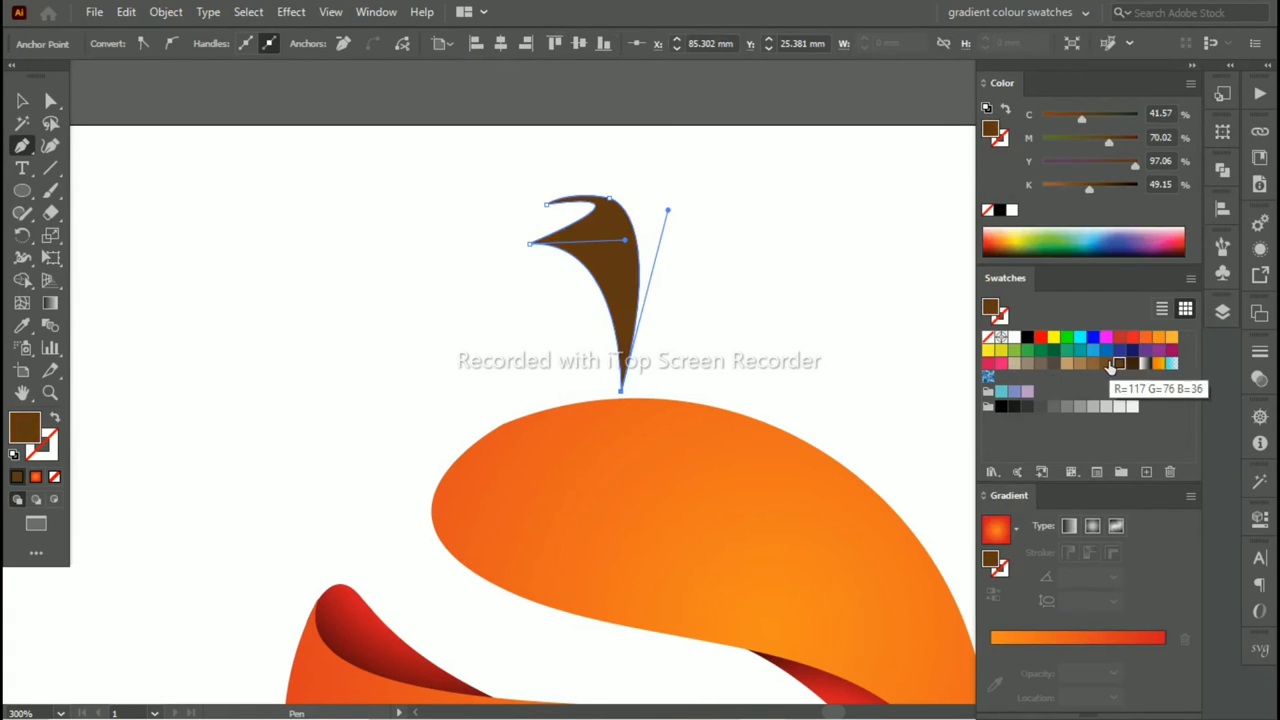
left_click(1192, 66)
scroll(640, 300, "up", 3)
key("a")
mouse_move(866, 189)
left_mouse_down()
mouse_move(858, 157)
mouse_move(876, 156)
left_mouse_up()
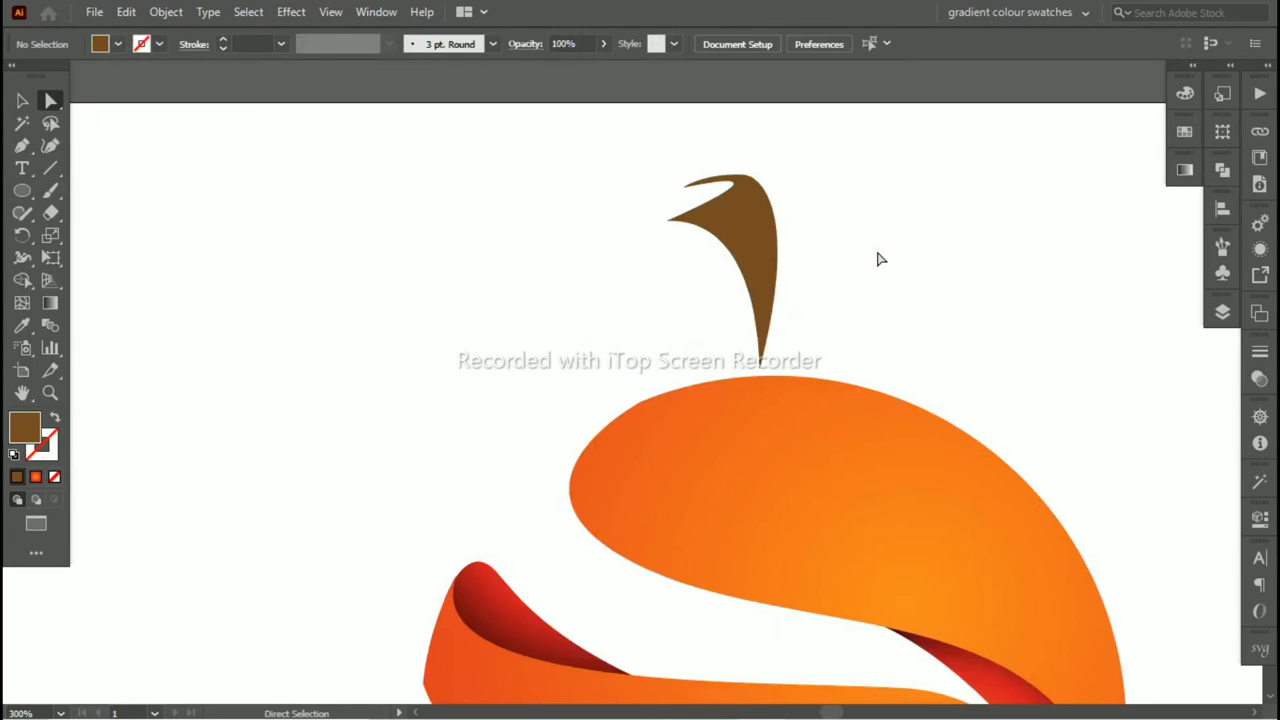
Step: Pen-draw the right leaf from the stem base out to its tip and back
left_click_drag(857, 251, 618, 327)
left_click(593, 347)
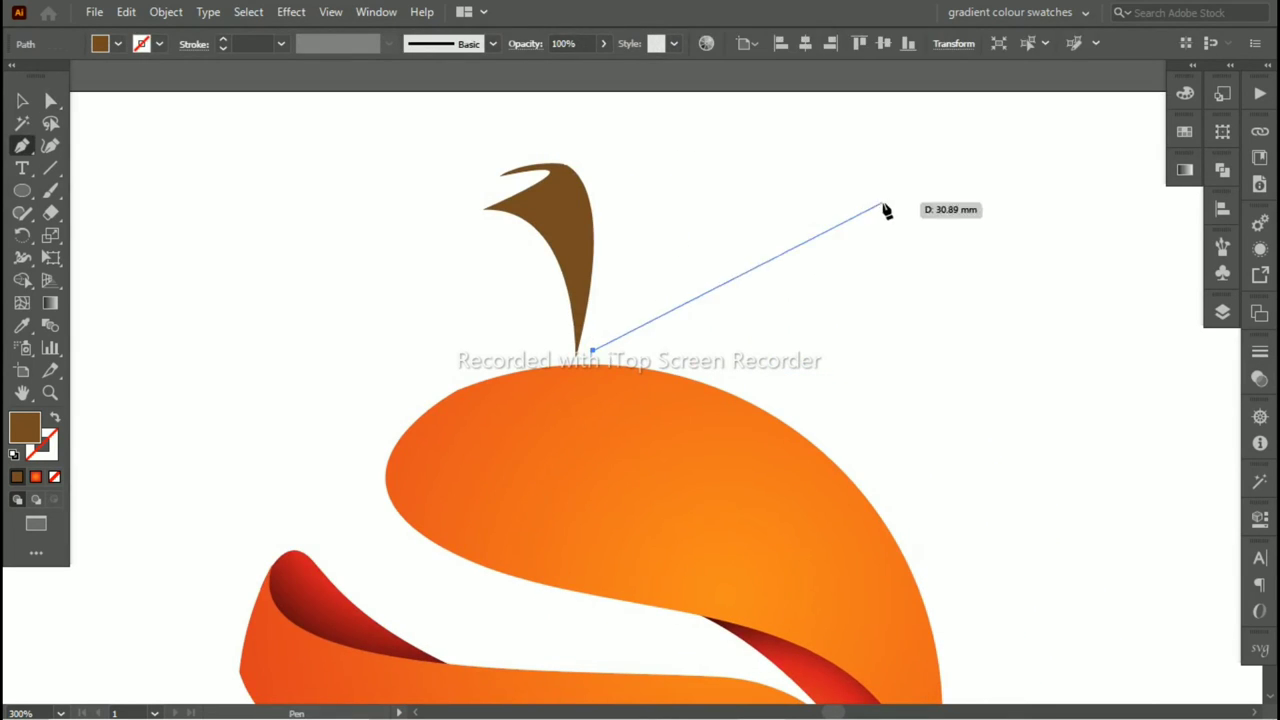
left_click_drag(1118, 303, 1128, 299)
left_click(902, 234)
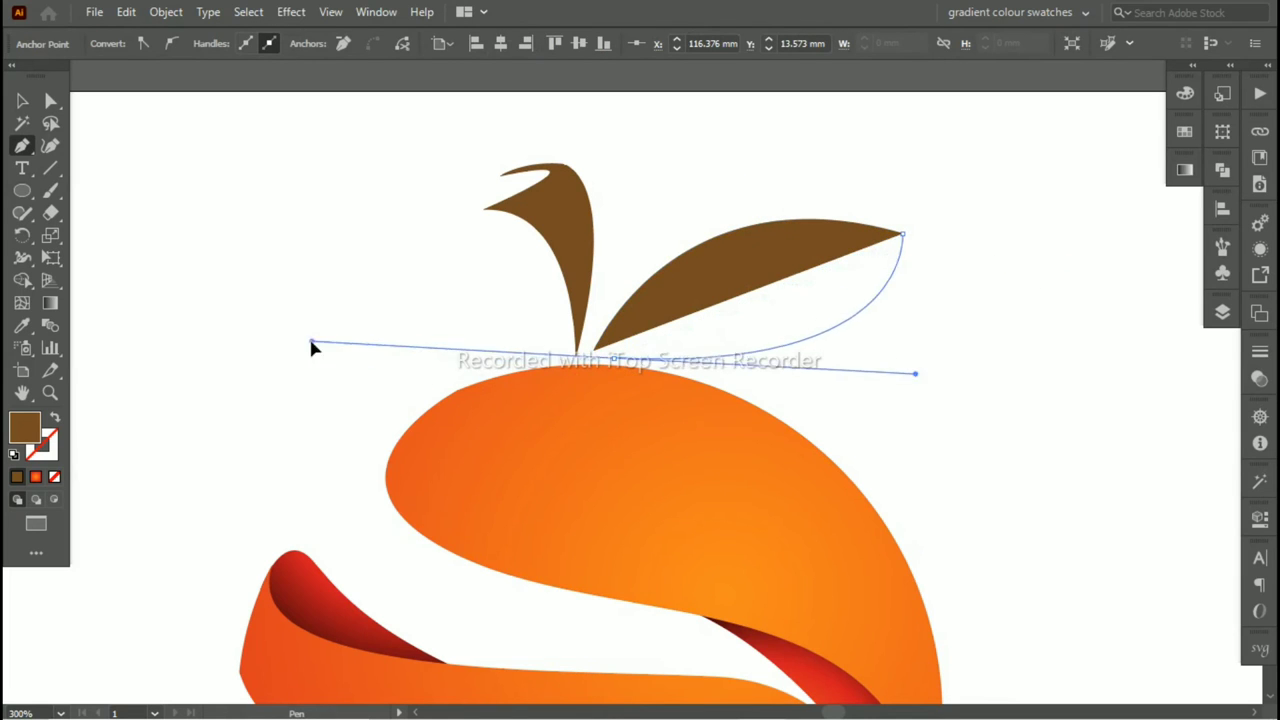
left_click_drag(614, 358, 290, 338)
left_click_drag(886, 252, 988, 240)
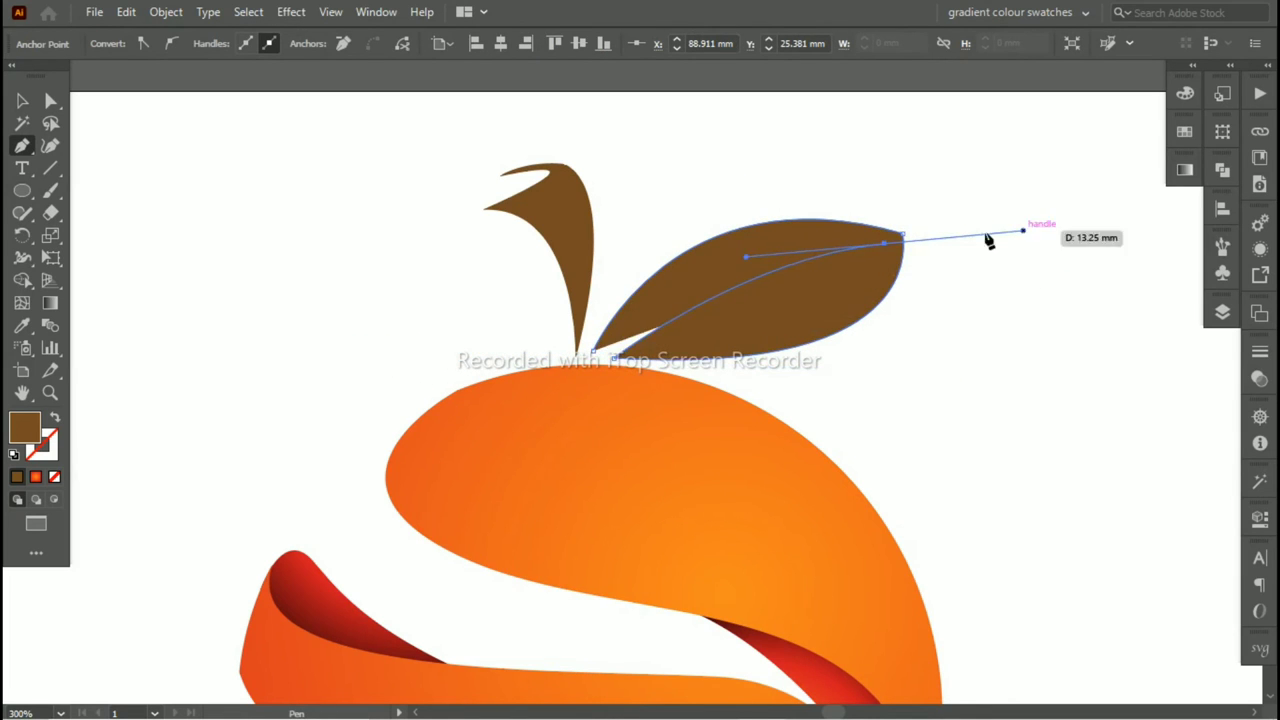
left_click(597, 358)
Step: Draw the left leaf and pull its inner edge open into a slit
scroll(674, 386, "left", 5)
left_click(815, 345)
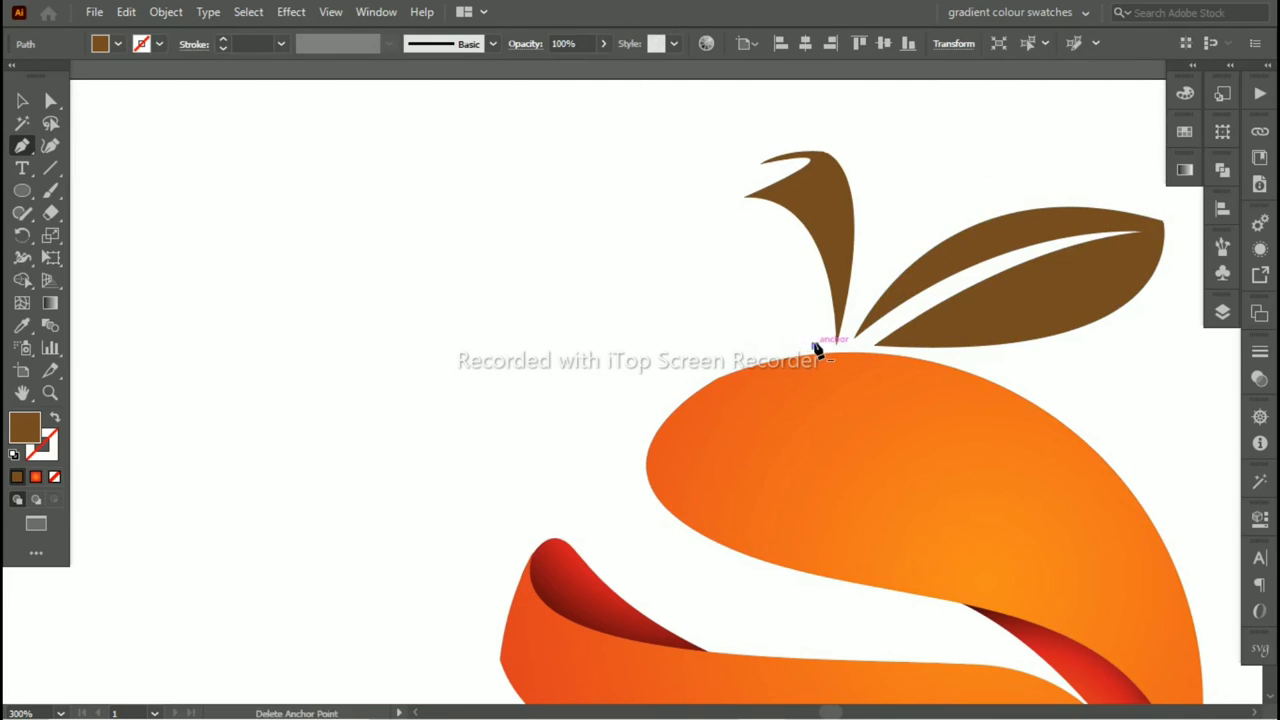
left_click_drag(372, 338, 452, 300)
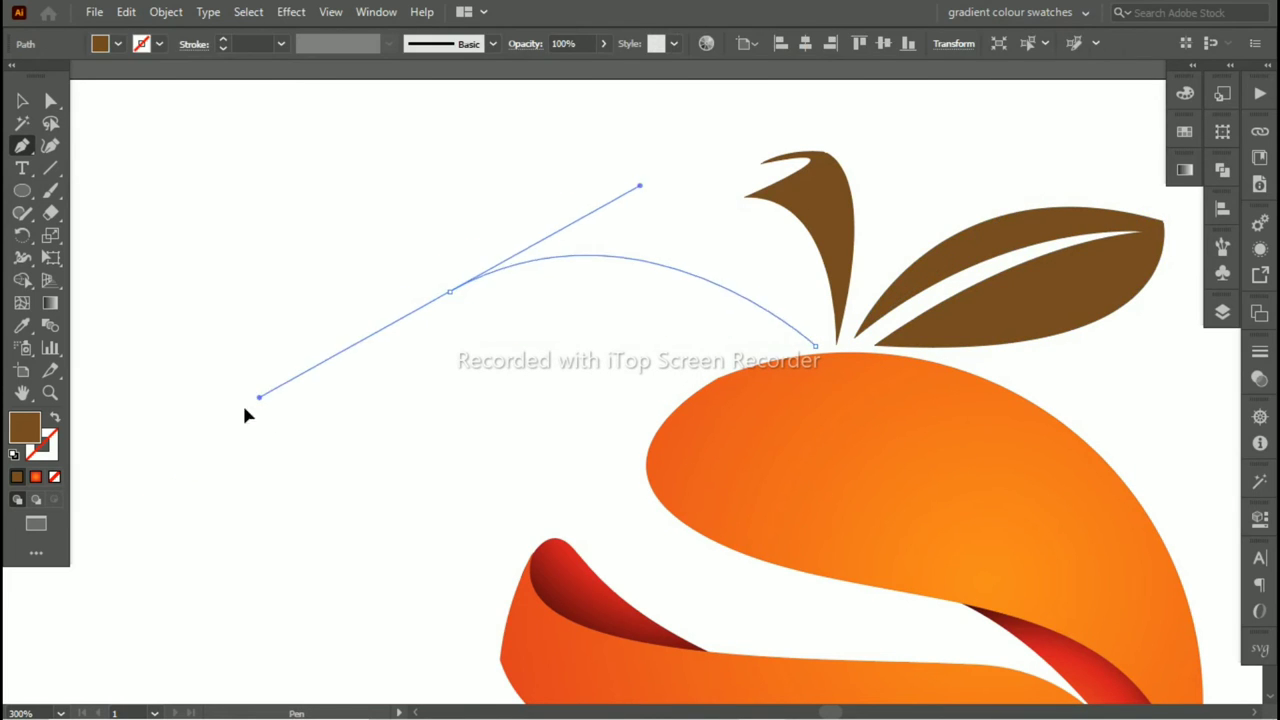
left_click(450, 292)
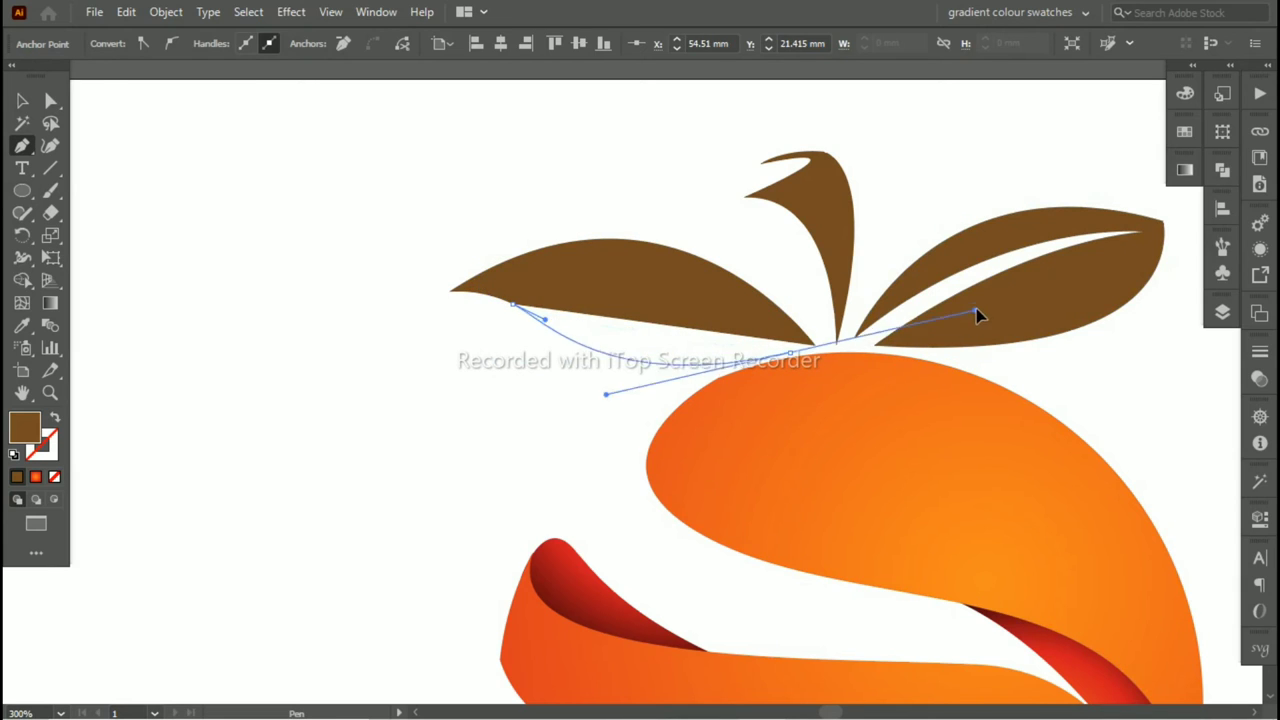
left_click_drag(976, 313, 1017, 295)
left_click_drag(485, 287, 380, 312)
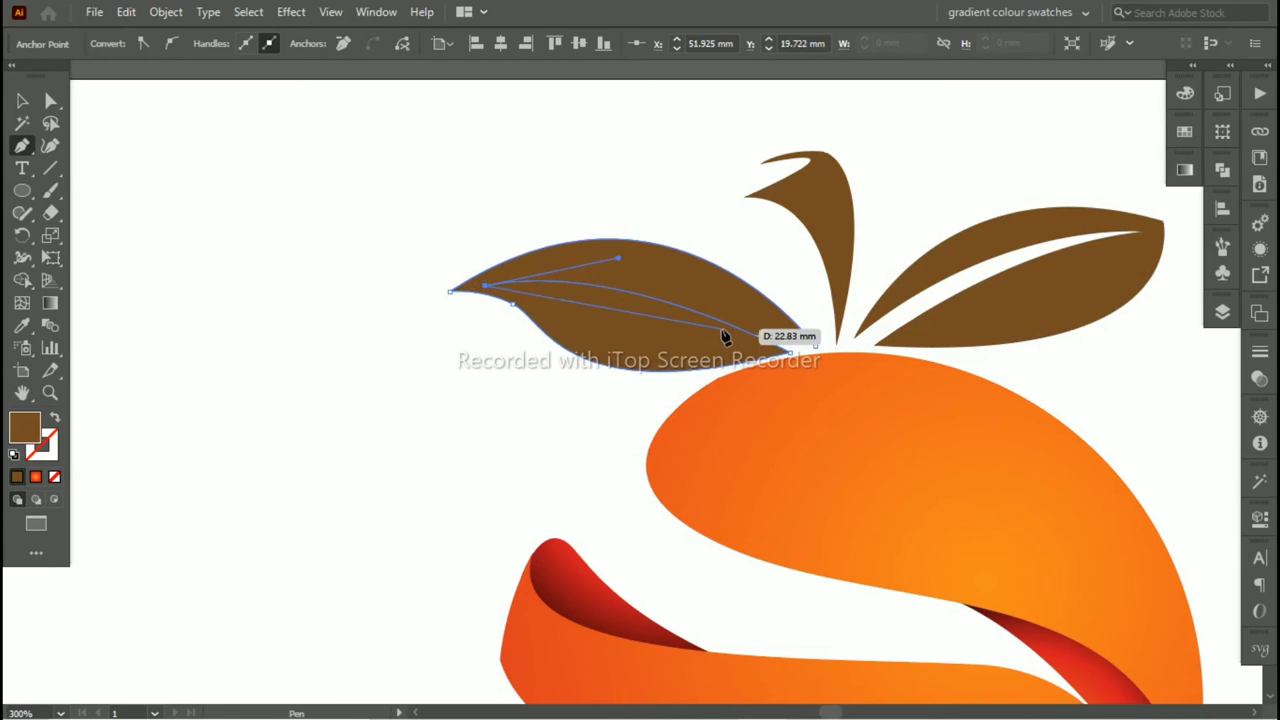
left_click_drag(812, 342, 929, 434)
key("a")
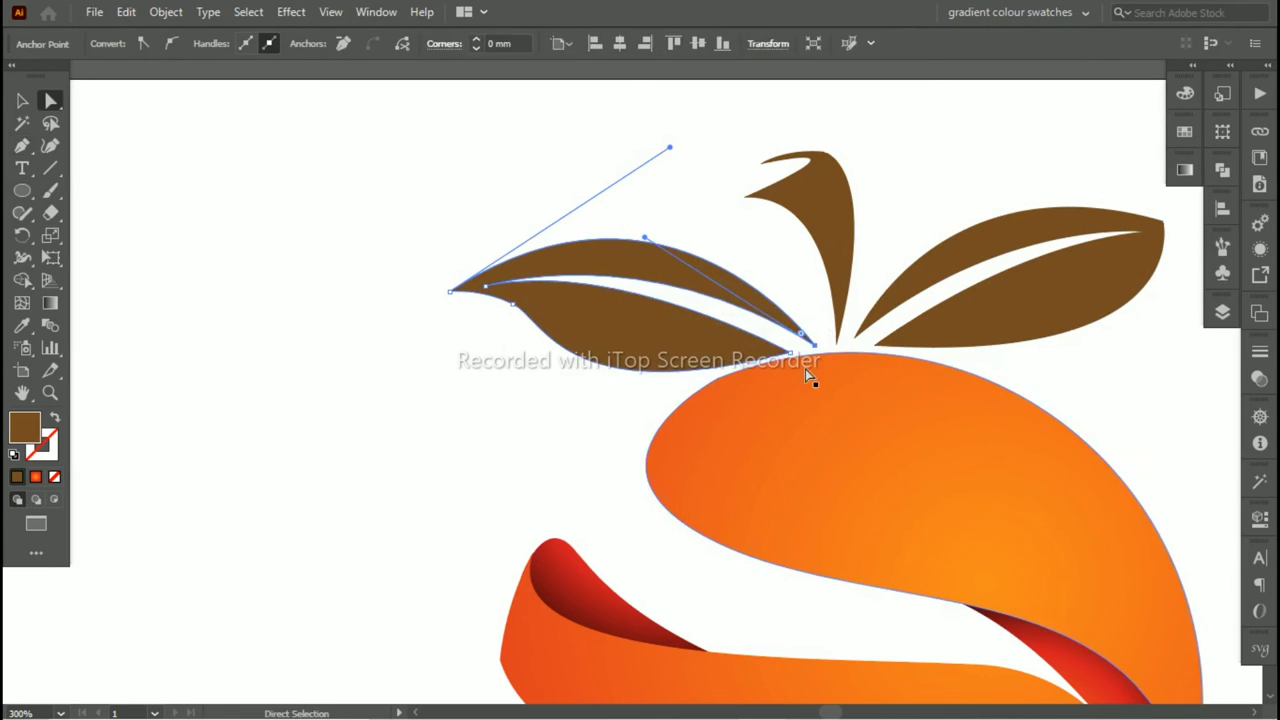
left_click_drag(812, 342, 806, 349)
Step: Colour the leaves with a green swatch and zoom out to the whole artboard
left_click(688, 285)
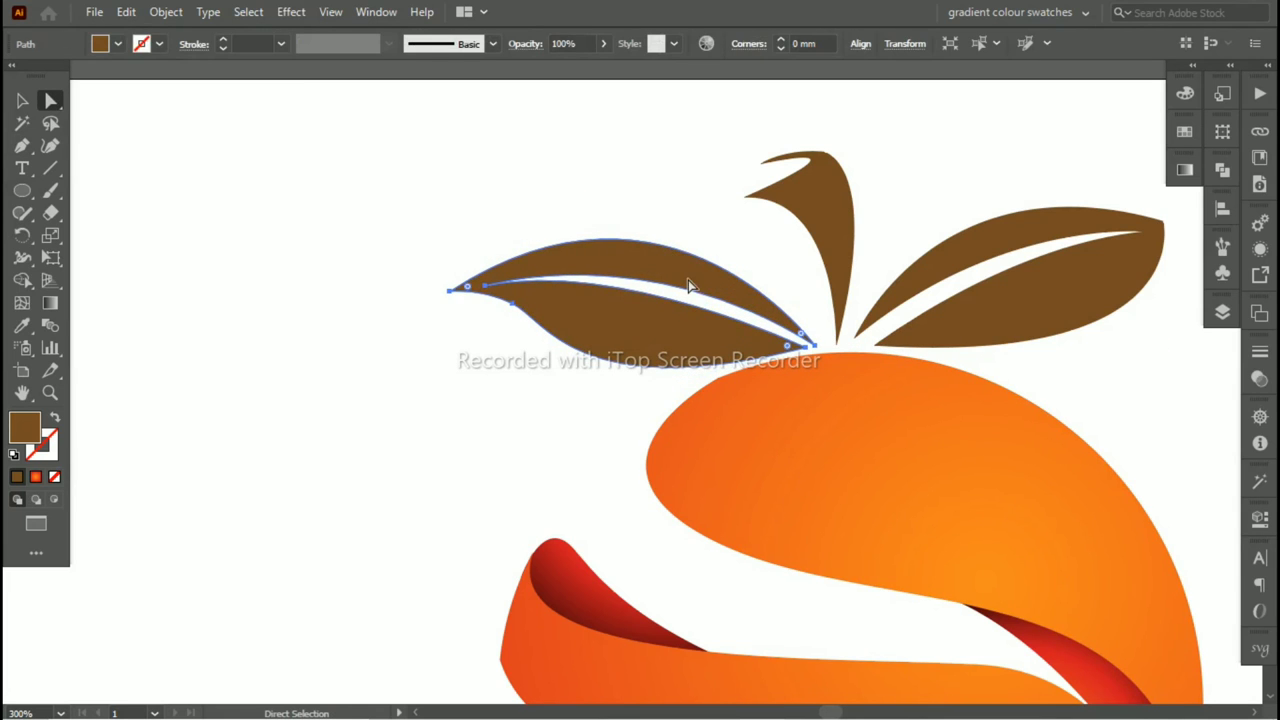
left_click(1185, 92)
left_click(1040, 350)
left_click_drag(960, 310, 695, 368)
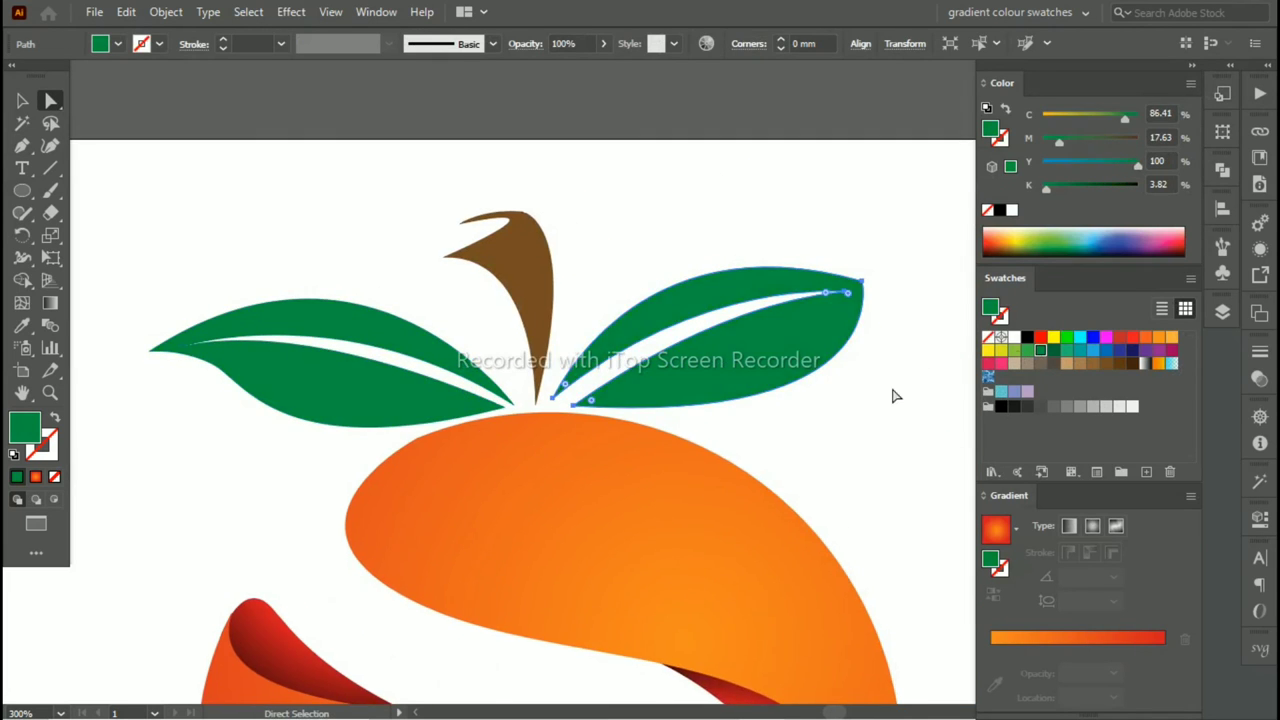
key("ctrl+1")
left_click(406, 297)
Step: Select all the artwork, shrink it slightly and move it toward the artboard centre
key("ctrl+a")
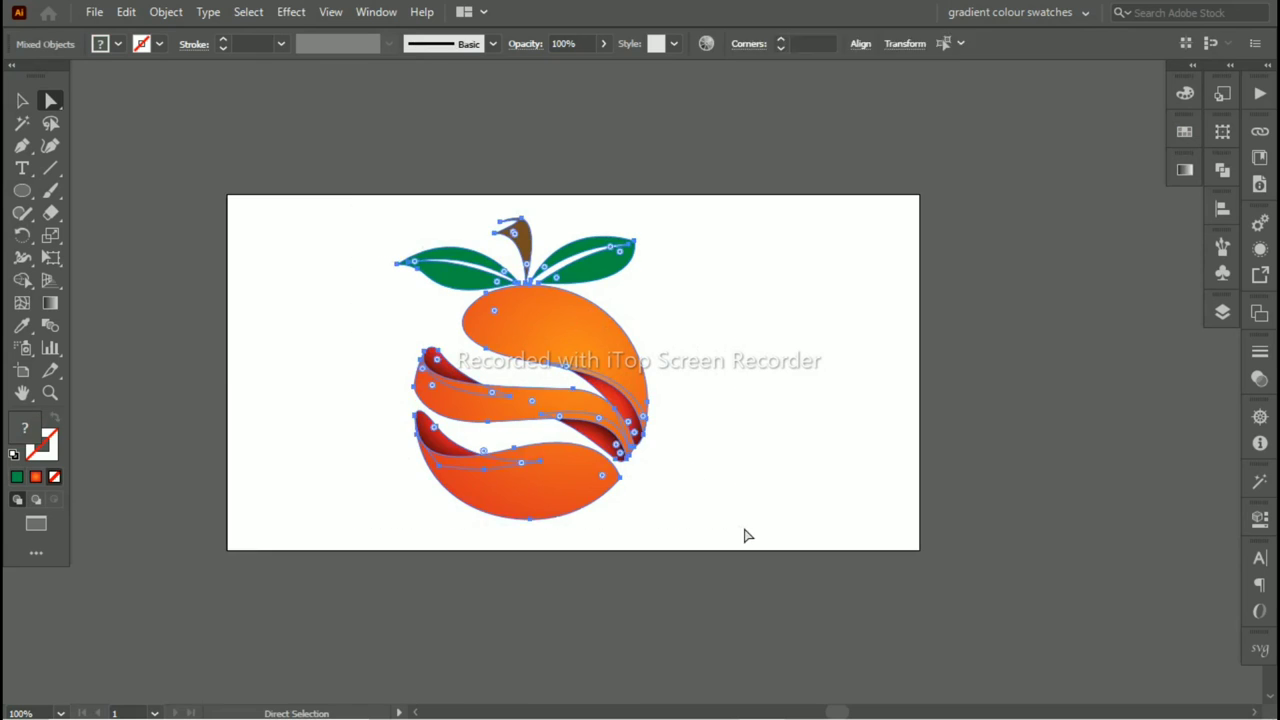
key("v")
left_click_drag(649, 518, 642, 506)
left_click_drag(515, 342, 589, 343)
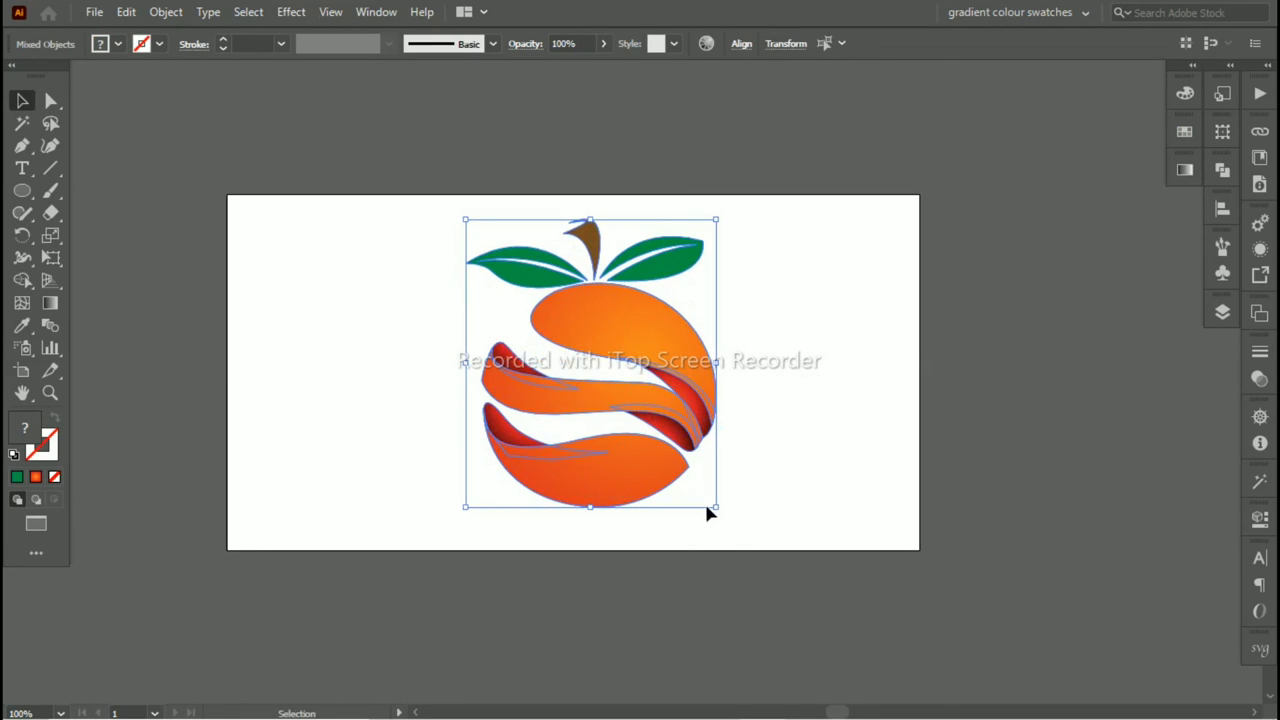
left_click_drag(707, 507, 692, 494)
Step: Draw an artboard-sized rectangle with an orange-yellow gradient and send it behind the orange
left_click_drag(22, 190, 133, 192)
left_click_drag(228, 195, 917, 549)
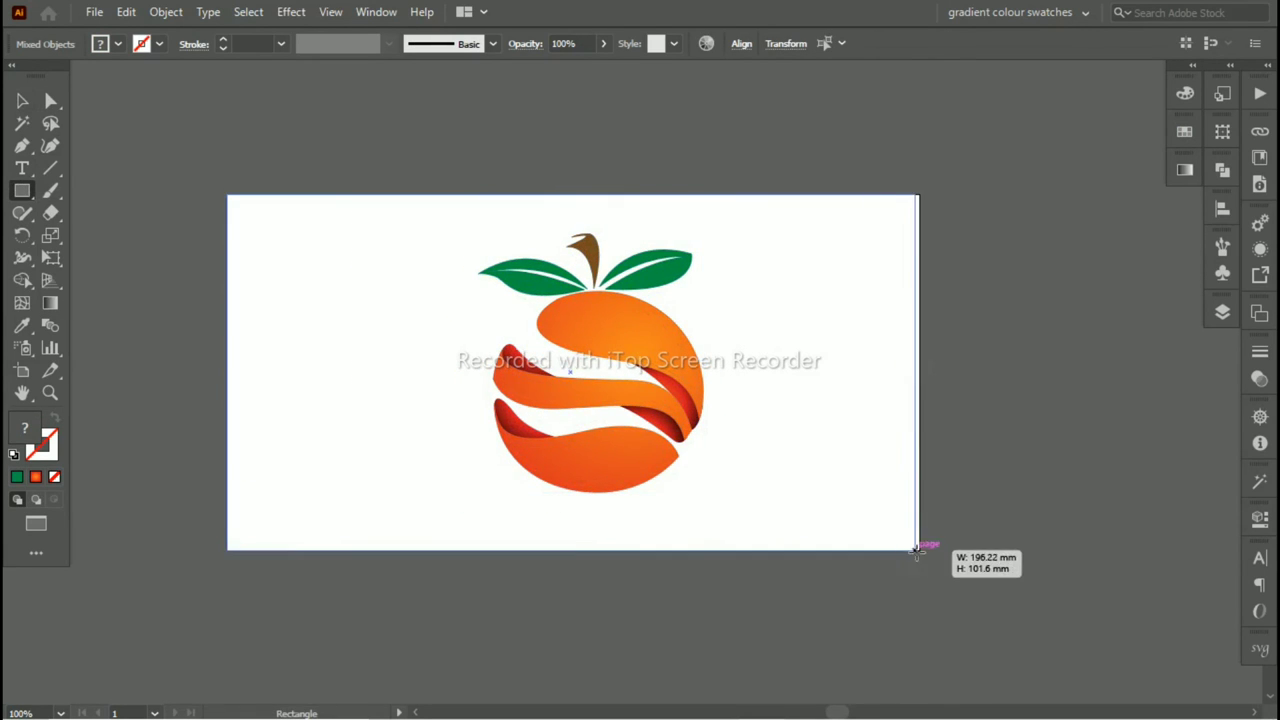
left_click(1192, 65)
left_click(994, 528)
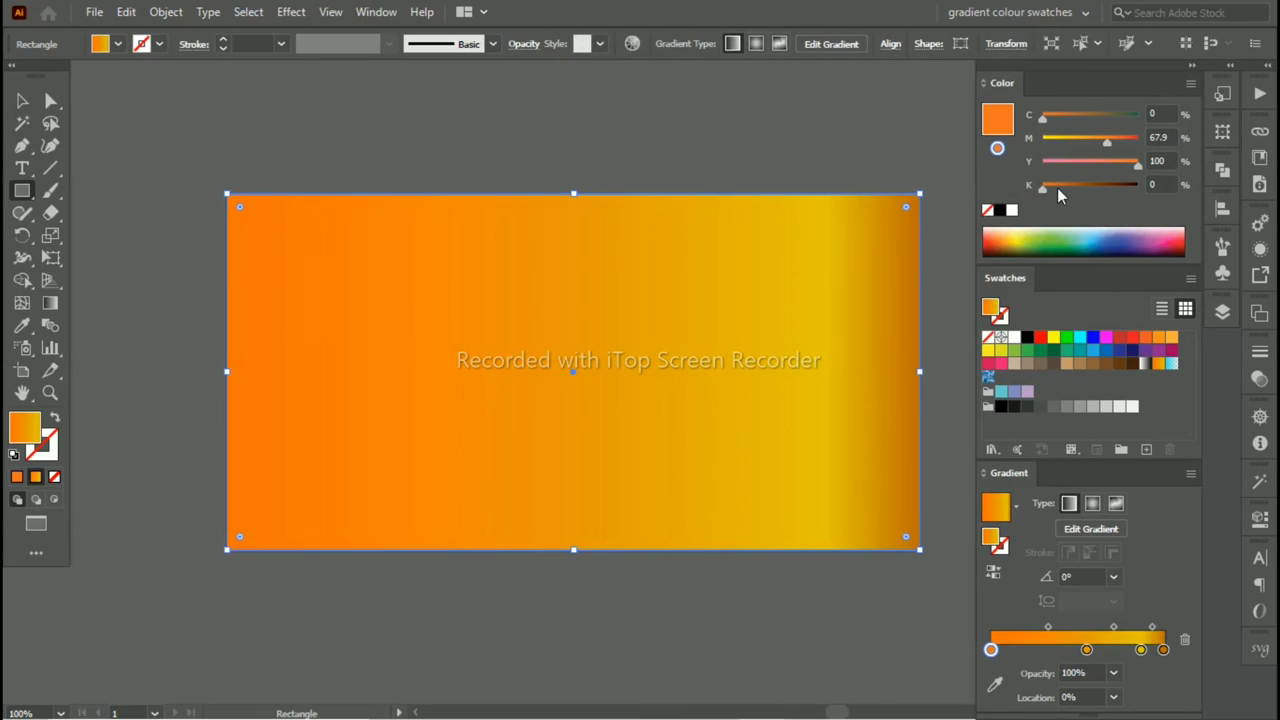
left_click_drag(1060, 195, 1066, 187)
left_click(1163, 649)
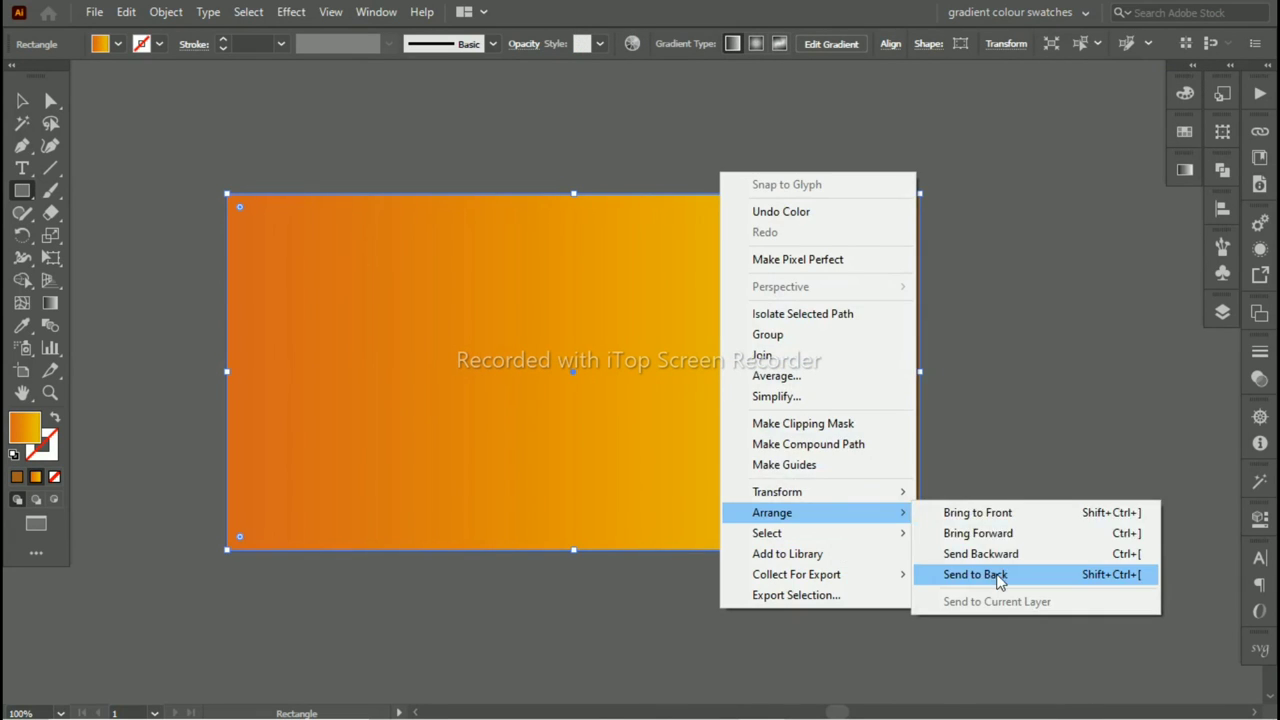
left_click(994, 574)
key("a")
left_click_drag(429, 200, 664, 438)
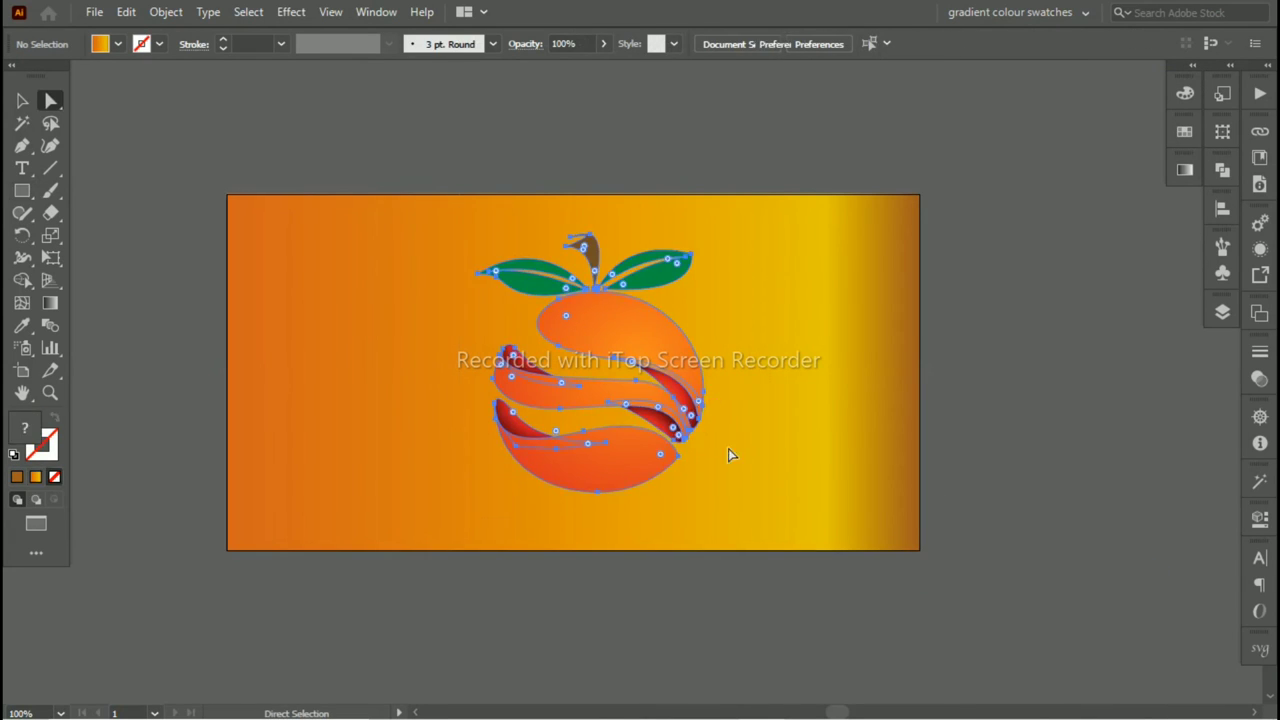
Step: Drag the orange artwork to the right on the gradient background
left_click_drag(560, 340, 760, 323)
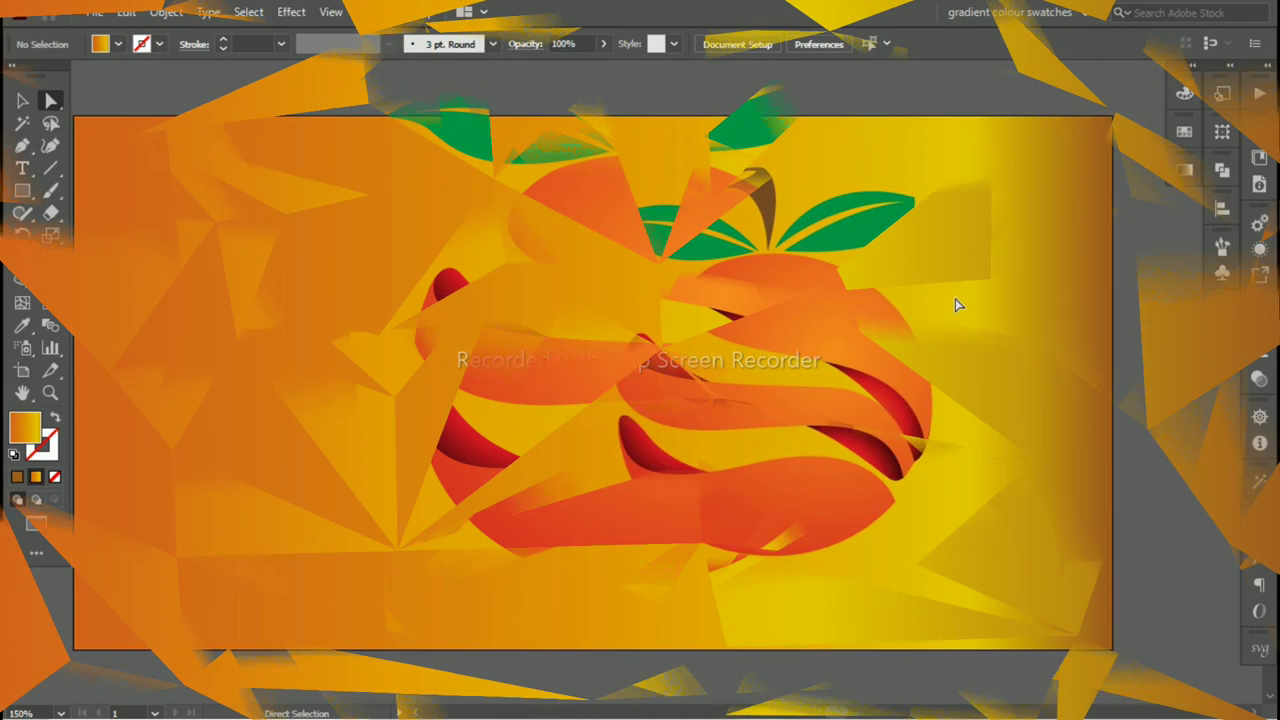